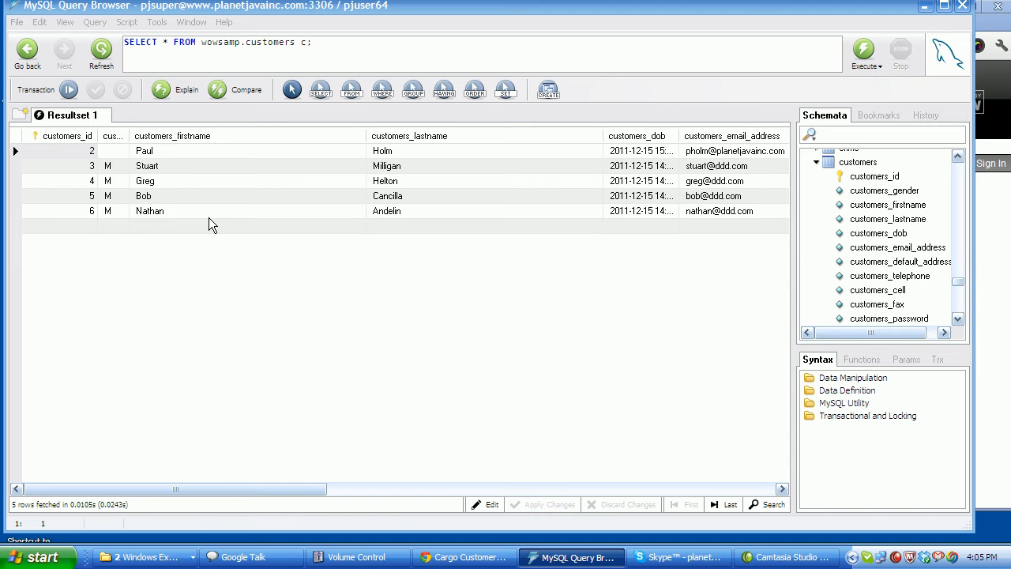
# Hide MySQL Query Browser and try signing in with the customer's e-mail and password.
pyautogui.click(922, 7)
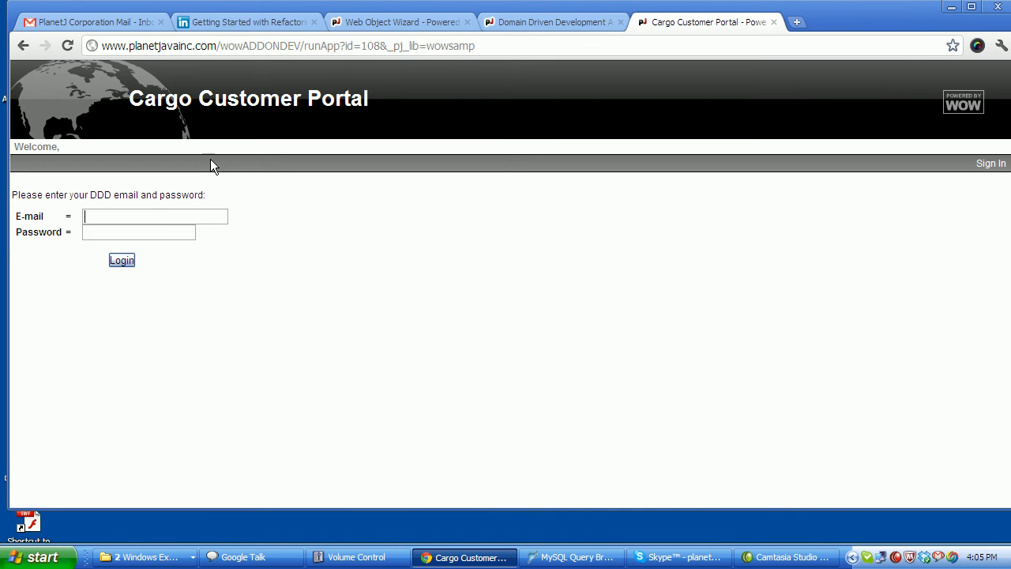
pyautogui.moveTo(145, 93); pyautogui.dragTo(322, 93)
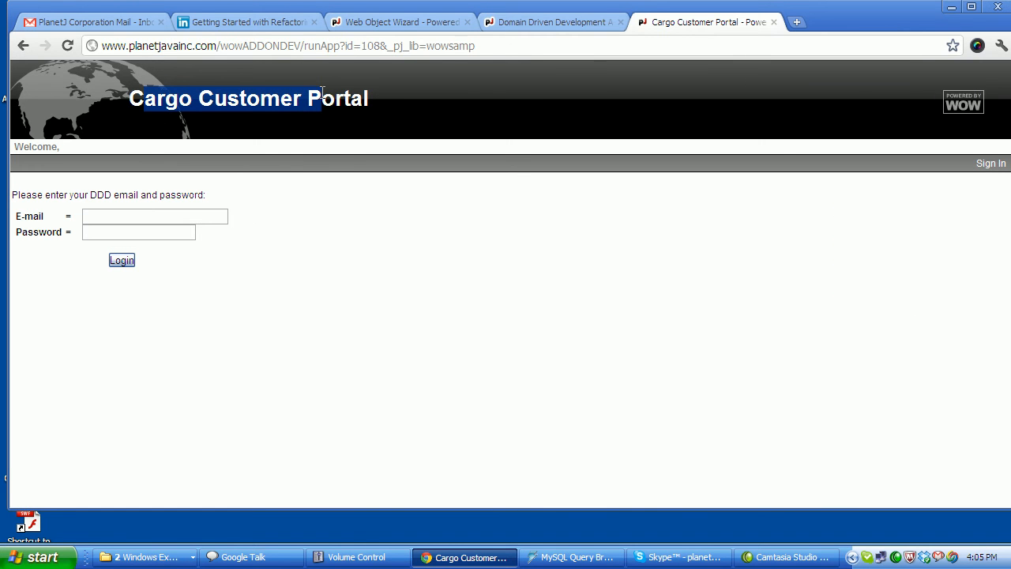
pyautogui.click(121, 220)
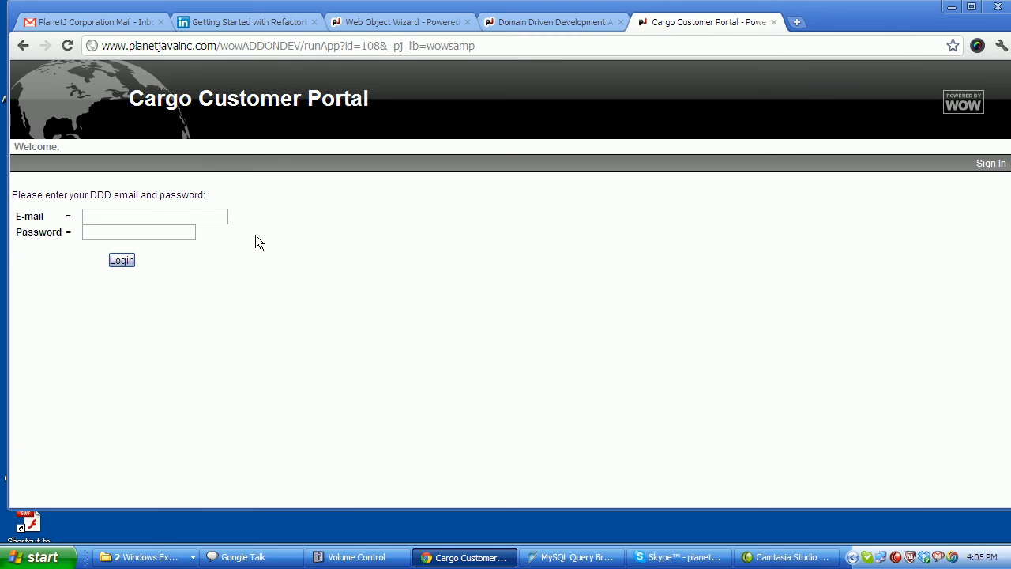
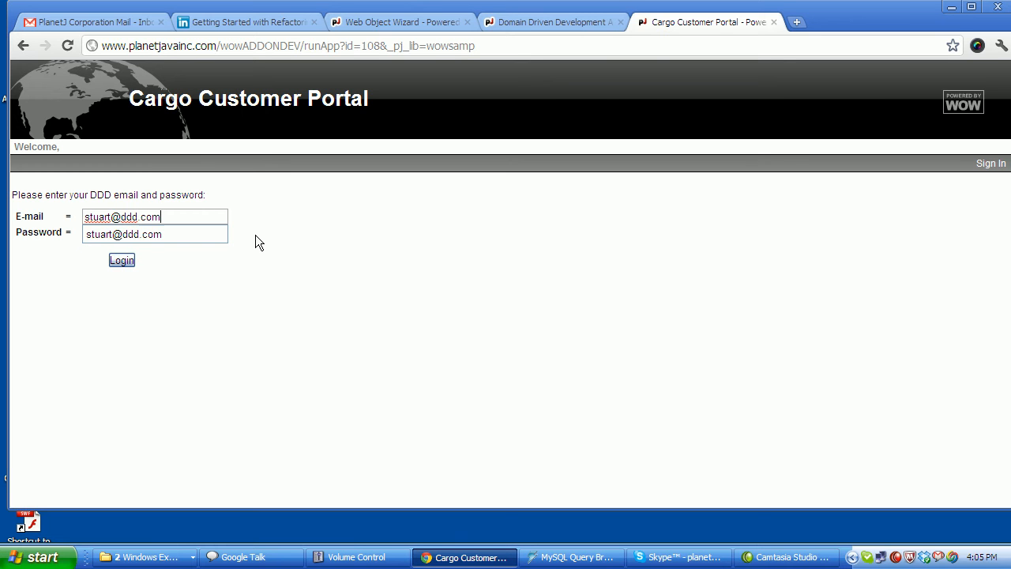
pyautogui.write('ddd')
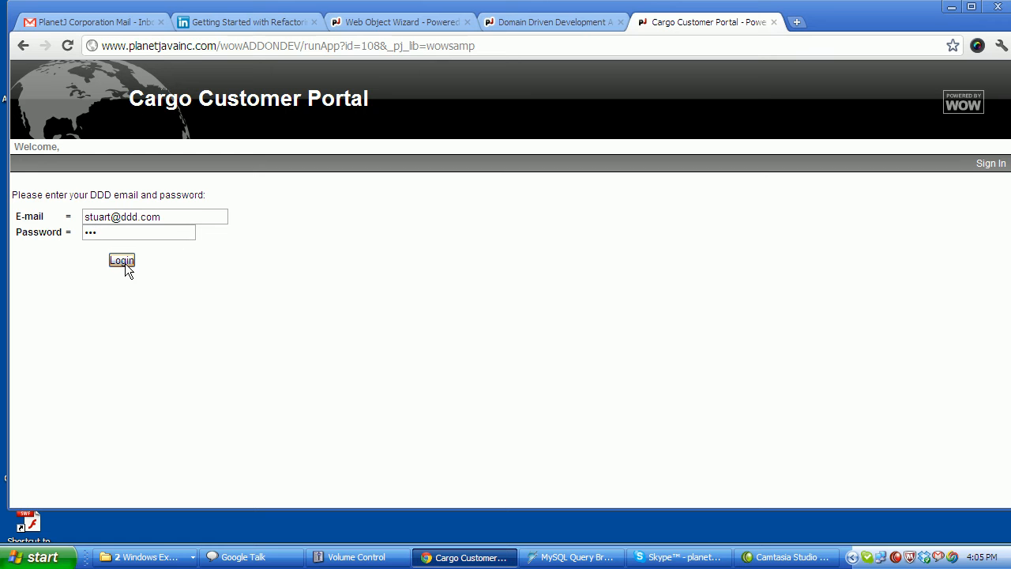
pyautogui.press('BackSpace')
pyautogui.press('BackSpace')
pyautogui.click(120, 260)
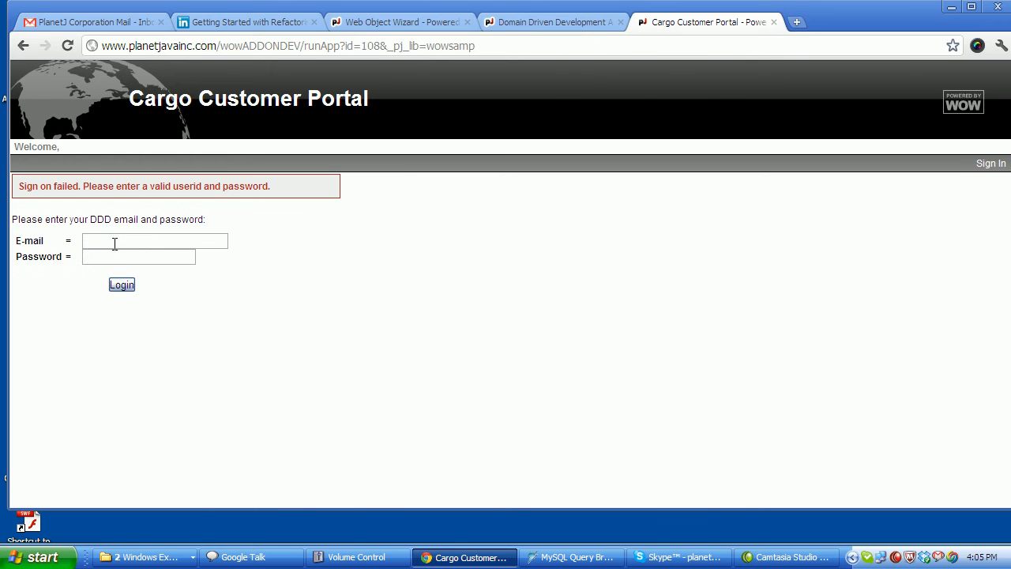
# After the failed sign-on, re-enter the customer's e-mail from the saved suggestions.
pyautogui.click(144, 236)
pyautogui.write('d')
pyautogui.press('BackSpace')
pyautogui.write('stu')
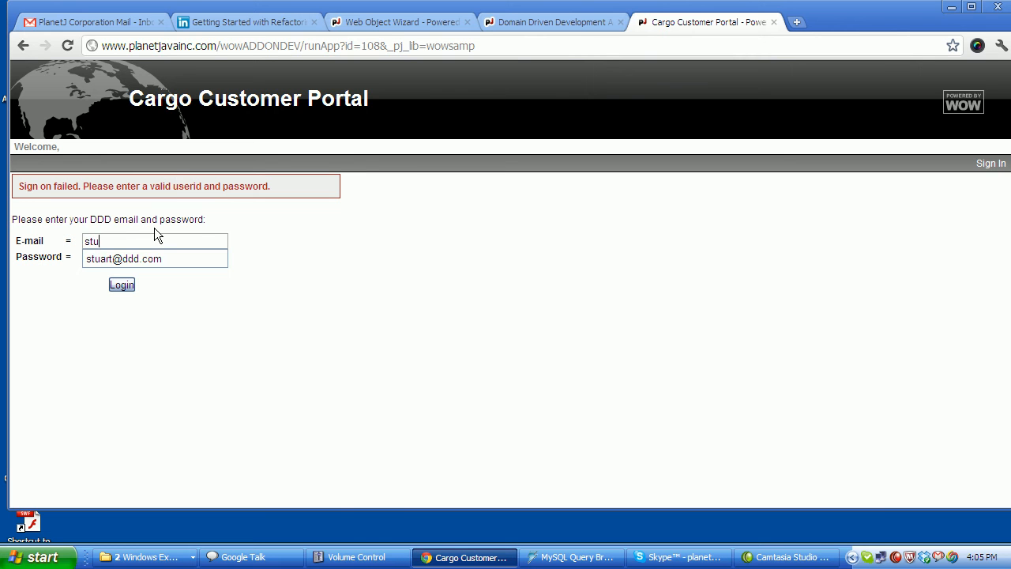
pyautogui.press('Down')
pyautogui.press('Tab')
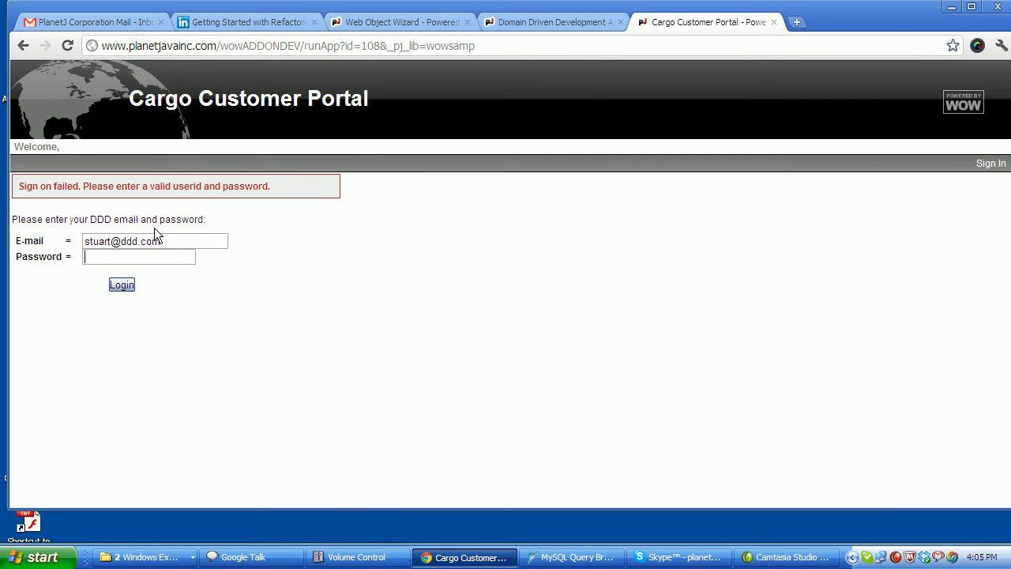
# Enter the password, sign in, and show the My Cargo list.
pyautogui.write('•••')
pyautogui.click(131, 285)
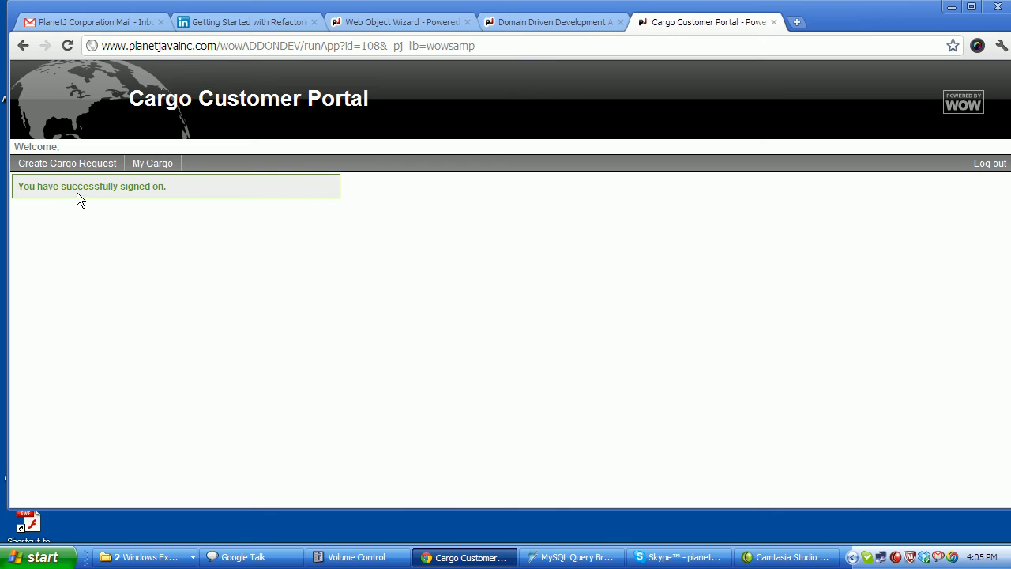
pyautogui.click(152, 167)
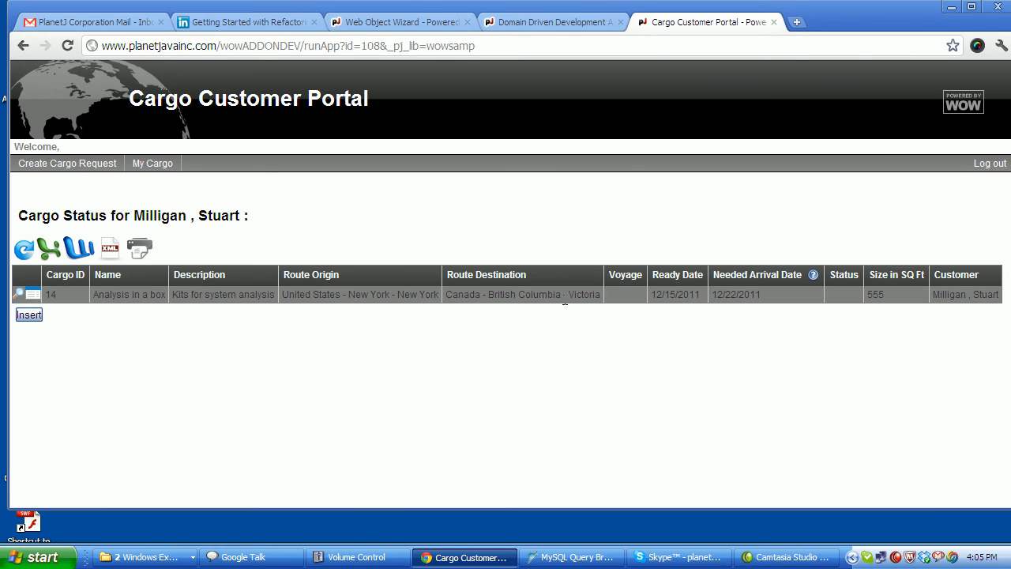
# Inspect cargo 14's assigned Customer field, then cancel without saving.
pyautogui.click(32, 296)
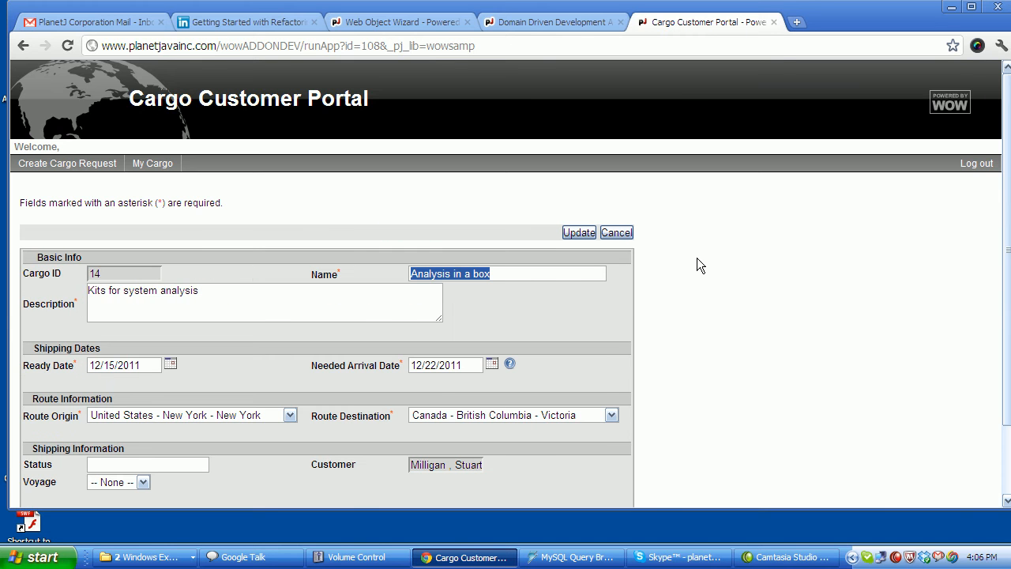
pyautogui.scroll(-1, 698, 266)
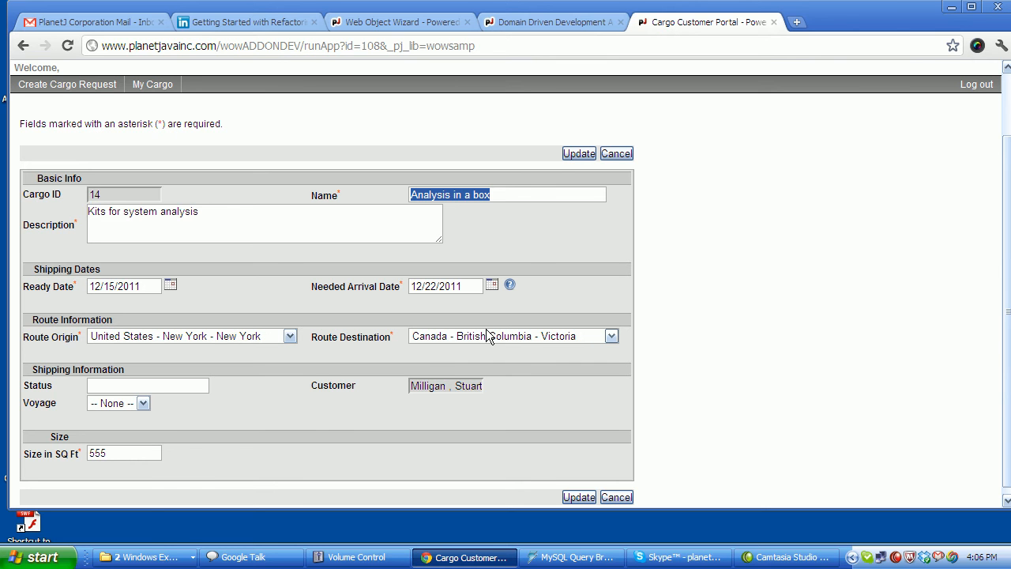
pyautogui.doubleClick(332, 385)
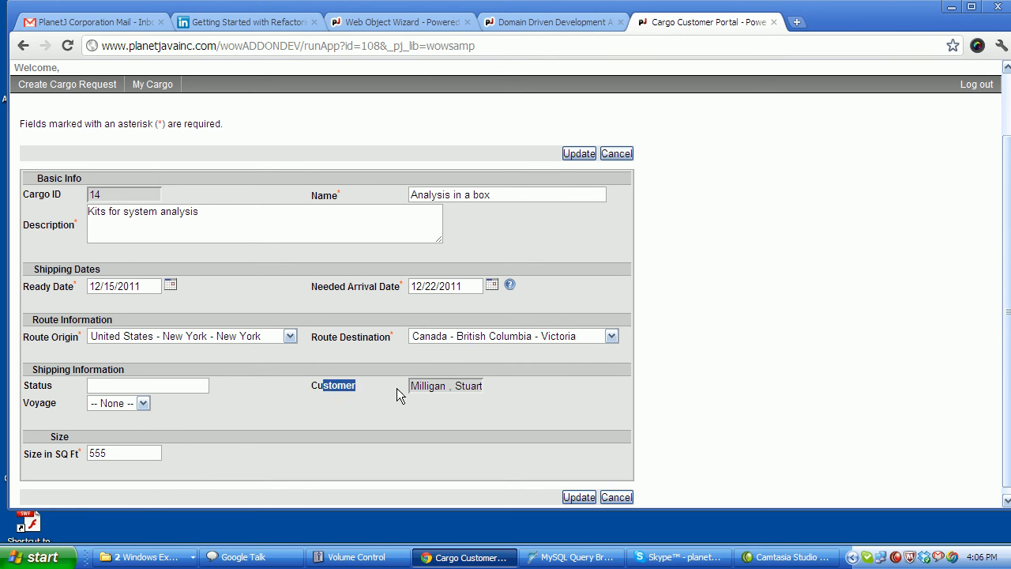
pyautogui.moveTo(411, 387); pyautogui.dragTo(487, 390)
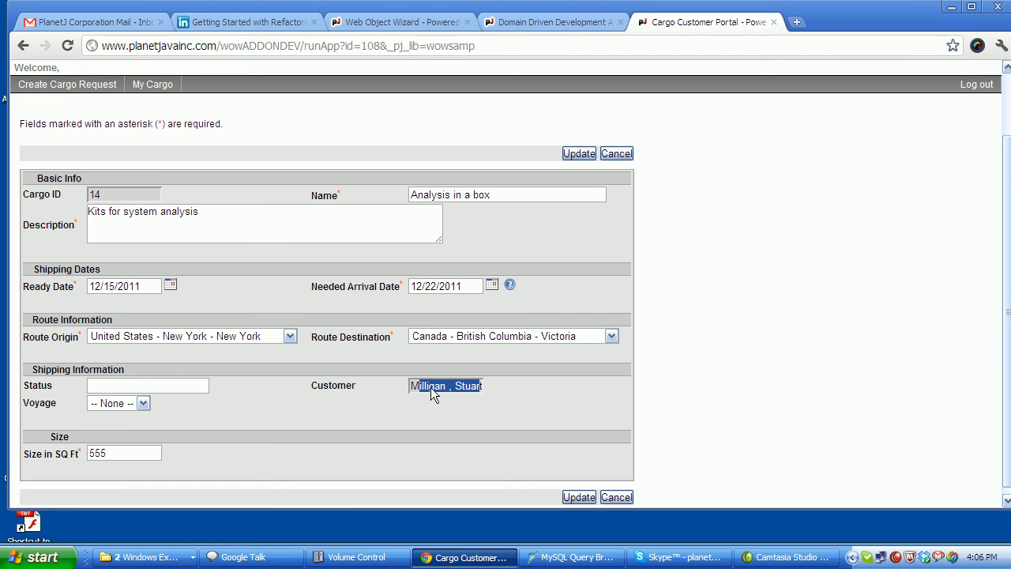
pyautogui.click(474, 399)
pyautogui.click(614, 152)
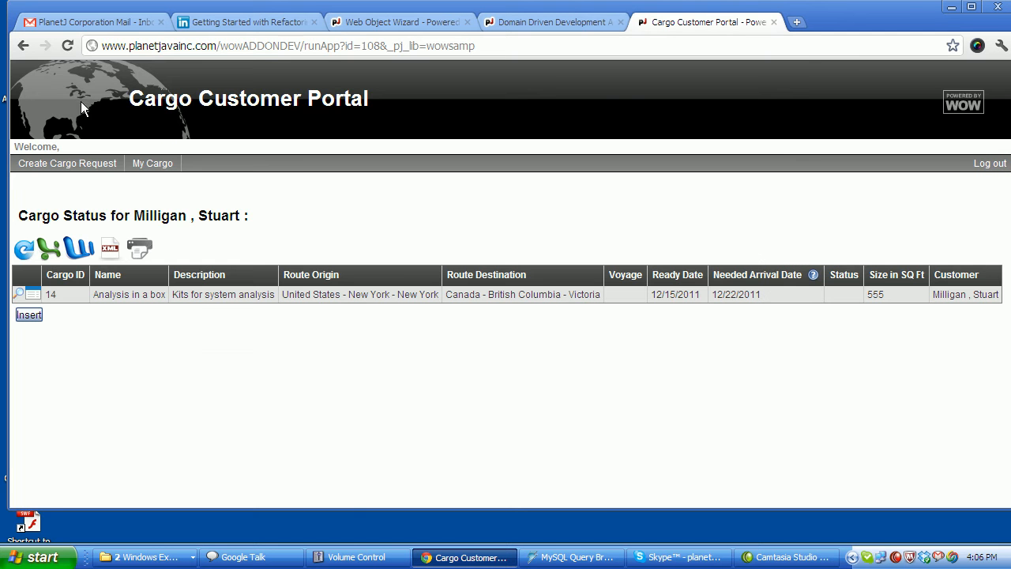
# Start a new cargo request named 'Farm Supplies' with description 'Farm stuff'.
pyautogui.click(73, 171)
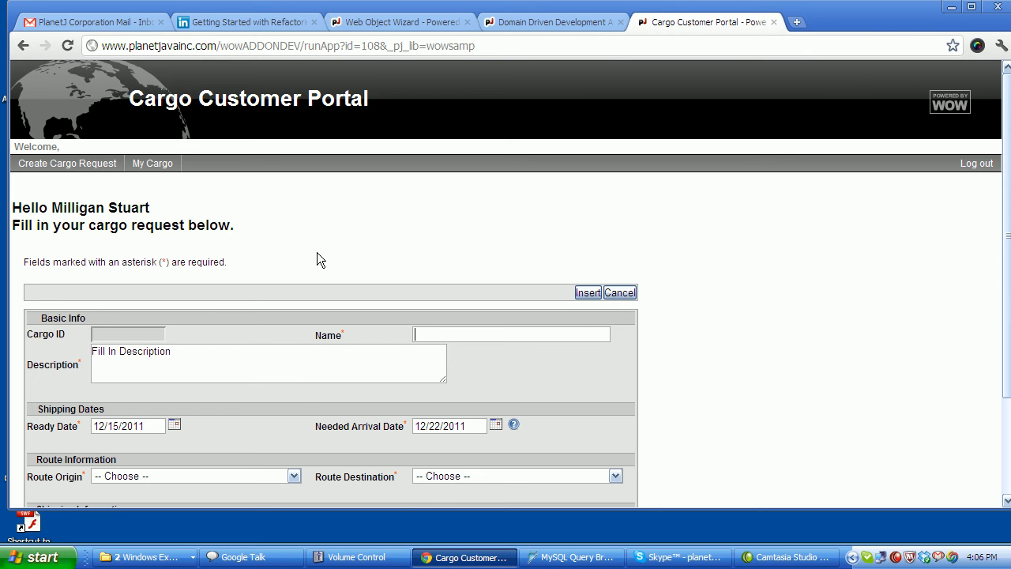
pyautogui.write('Farm Supplies')
pyautogui.press('Tab')
pyautogui.press('Delete')
pyautogui.press('Delete')
pyautogui.press('Delete')
pyautogui.press('Delete')
pyautogui.press('Delete')
pyautogui.press('Delete')
pyautogui.press('Delete')
pyautogui.press('Delete')
pyautogui.press('Delete')
pyautogui.press('Delete')
pyautogui.press('Delete')
pyautogui.press('Delete')
pyautogui.press('Delete')
pyautogui.press('Delete')
pyautogui.press('Delete')
pyautogui.press('Delete')
pyautogui.press('Delete')
pyautogui.press('Delete')
pyautogui.press('Delete')
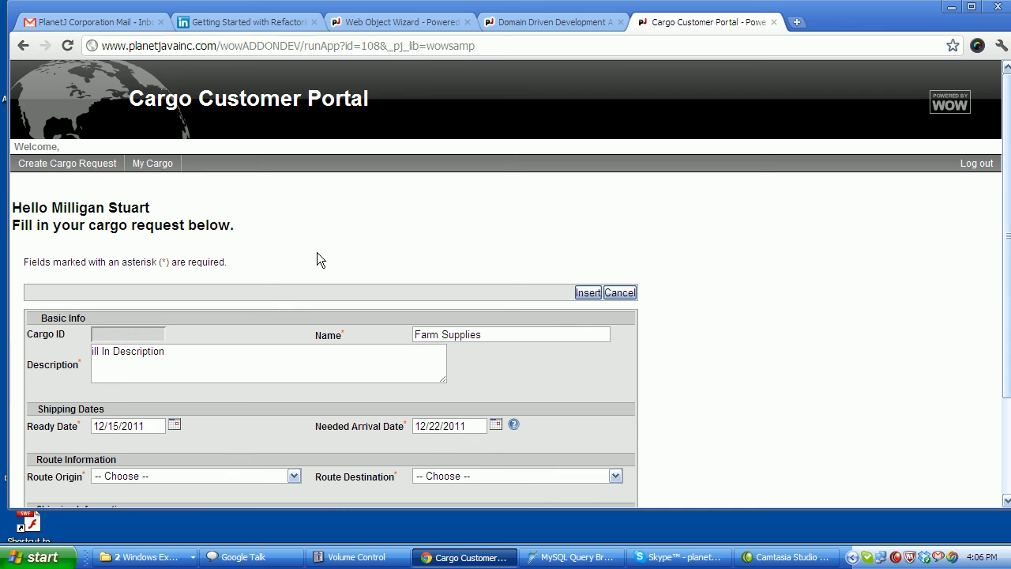
pyautogui.write('Fam')
pyautogui.press('BackSpace')
pyautogui.write('rm stuff')
# Set the ready date to 12/22/2011 and needed arrival to 12/31/2011.
pyautogui.scroll(-1, 284, 292)
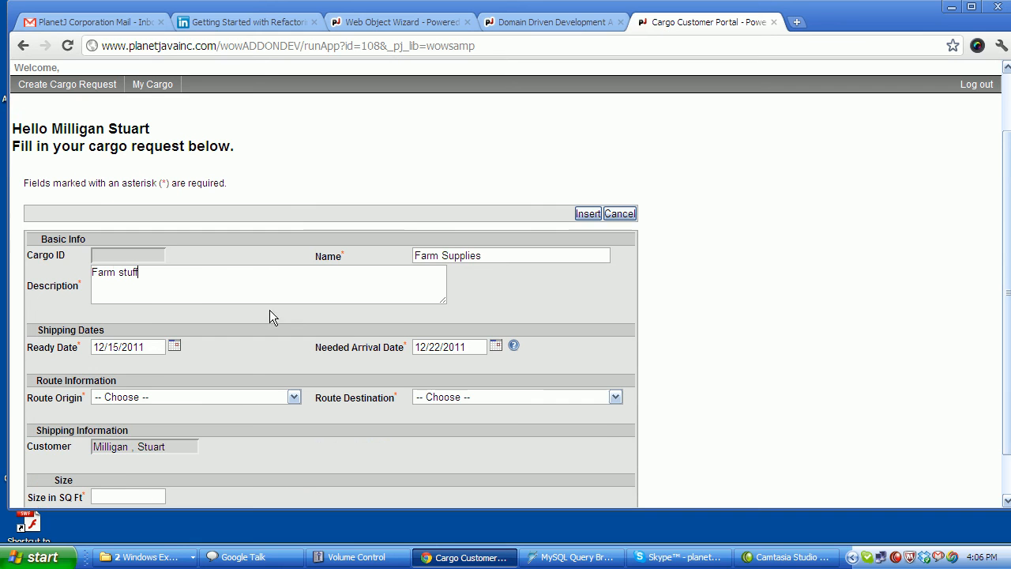
pyautogui.click(175, 347)
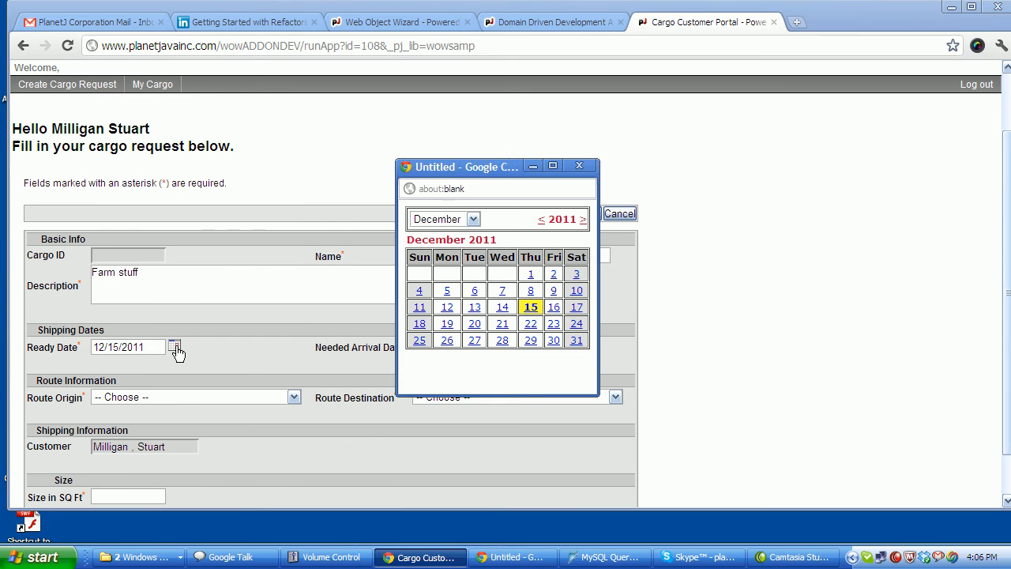
pyautogui.click(531, 323)
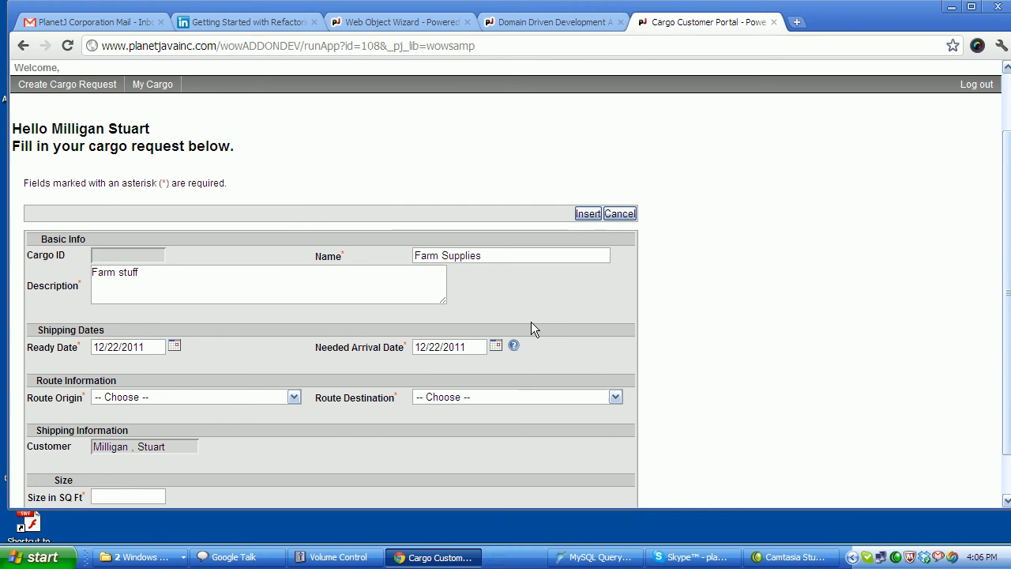
pyautogui.click(493, 347)
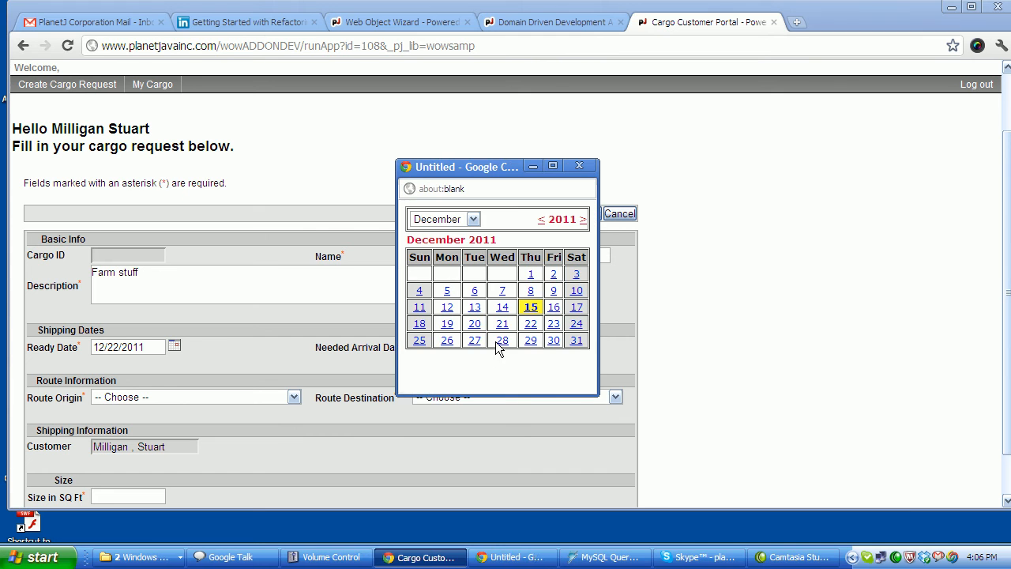
pyautogui.click(575, 342)
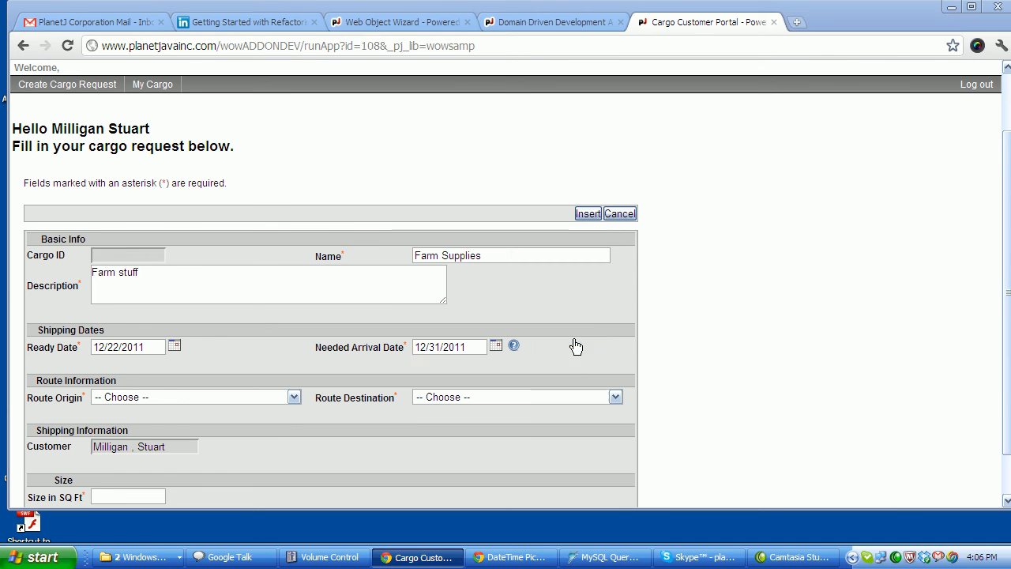
# Route the cargo from United States - Florida - Miami to Aberdeen, South Dakota.
pyautogui.click(132, 397)
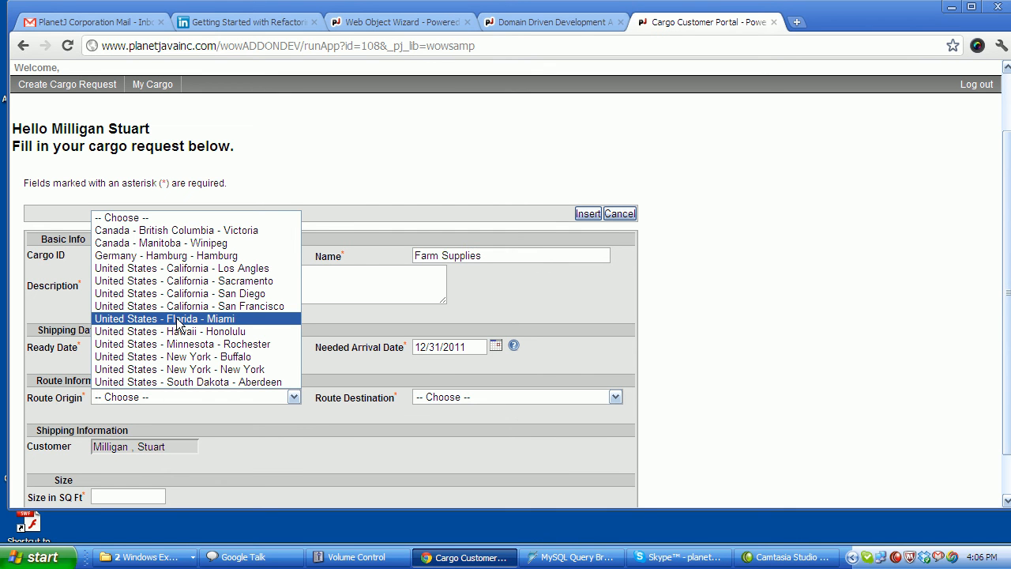
pyautogui.press('Down')
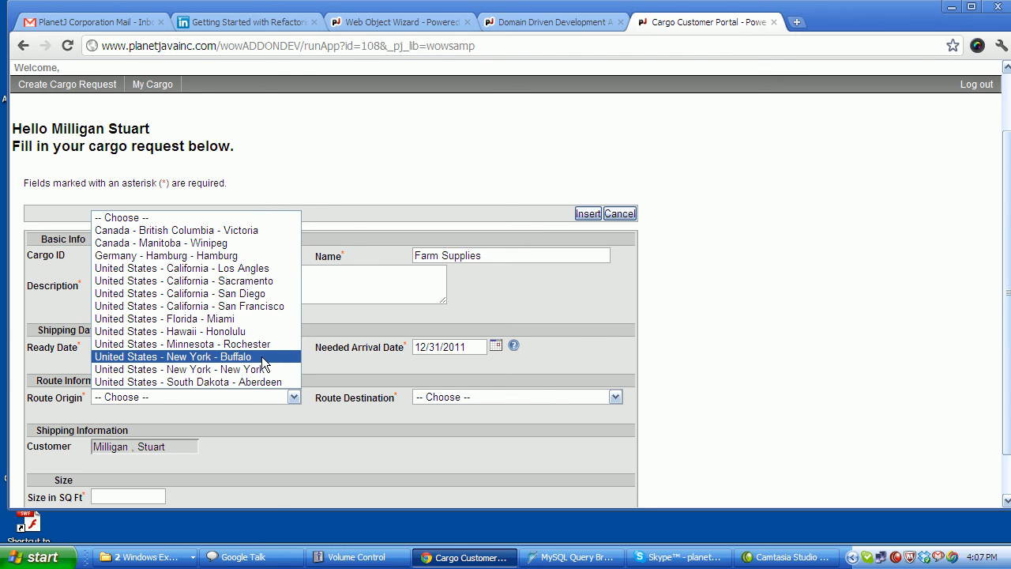
pyautogui.click(237, 319)
pyautogui.click(465, 346)
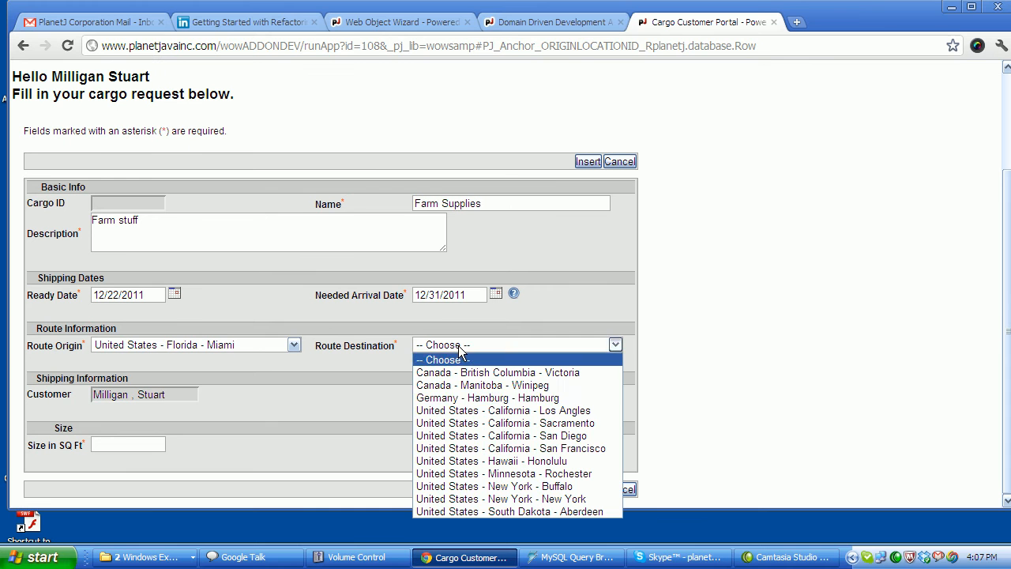
pyautogui.click(586, 512)
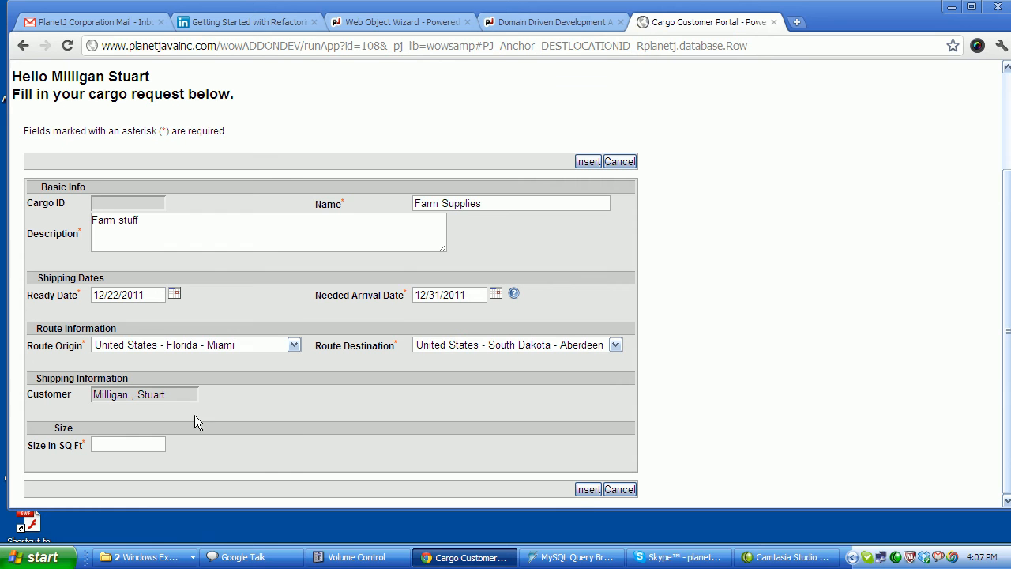
pyautogui.doubleClick(35, 390)
# Enter 555 in Size in SQ Ft after the REQUIRED error and insert the request.
pyautogui.click(134, 442)
pyautogui.click(587, 163)
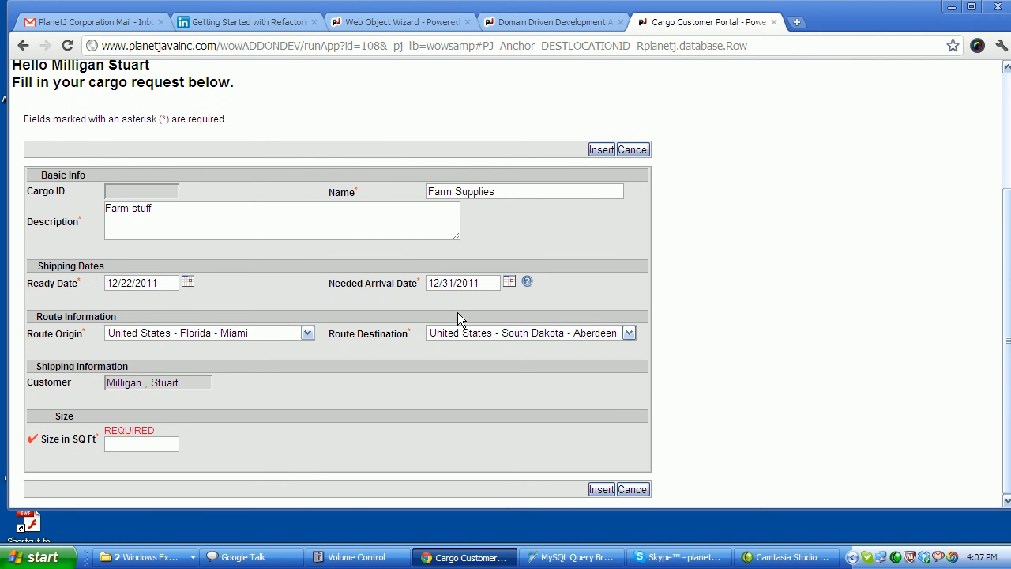
pyautogui.scroll(1, 387, 384)
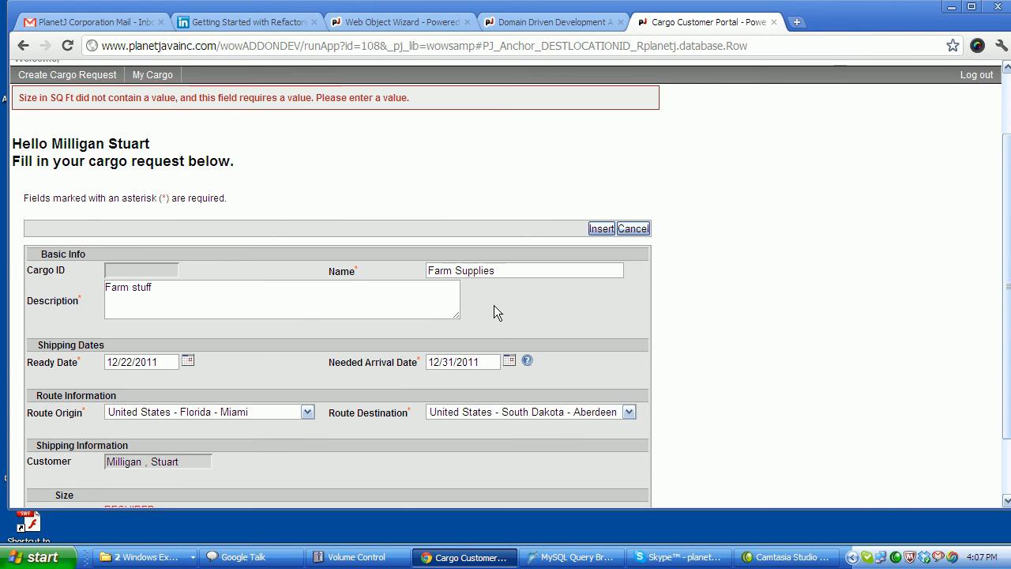
pyautogui.scroll(-1, 494, 311)
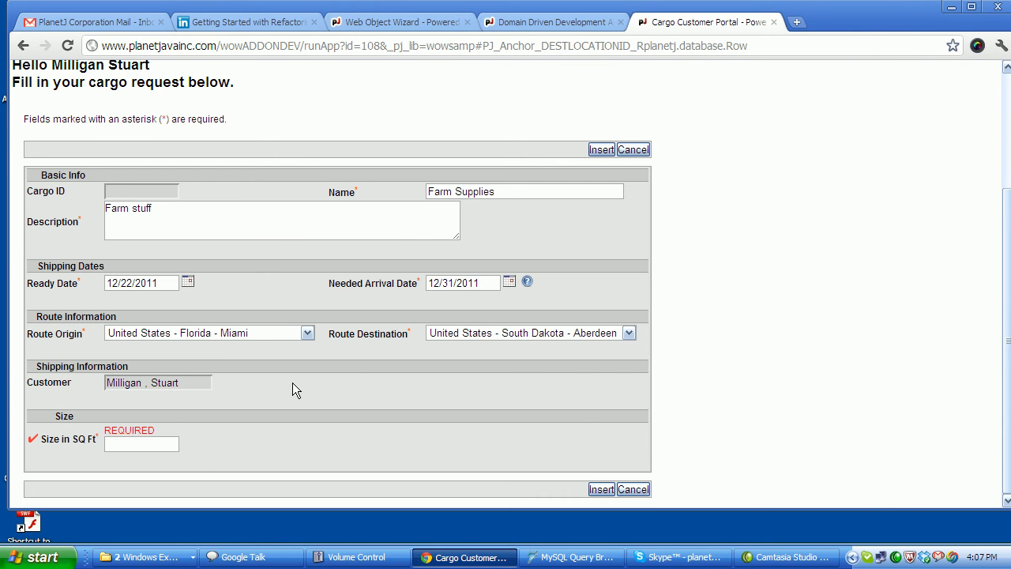
pyautogui.click(149, 440)
pyautogui.write('555')
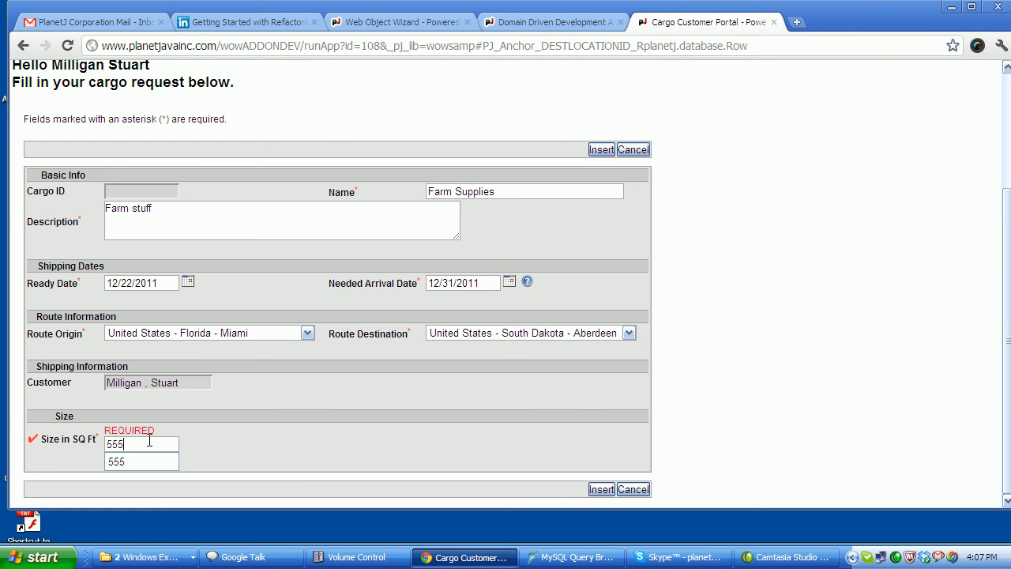
pyautogui.click(604, 149)
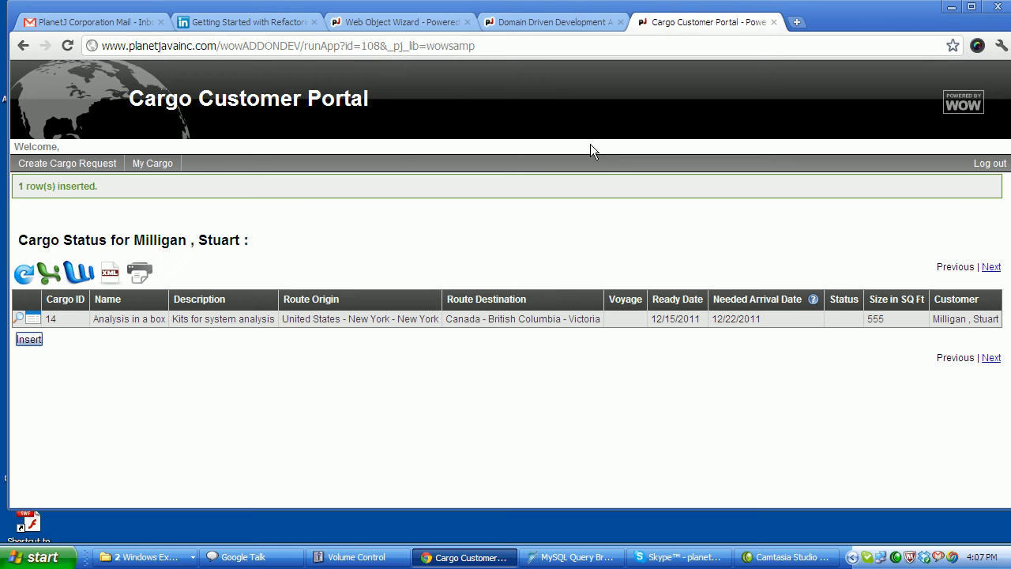
# Page My Cargo to find cargo 16 Farm Supplies, then edit the My Cargo operation in Web Object Wizard.
pyautogui.click(154, 165)
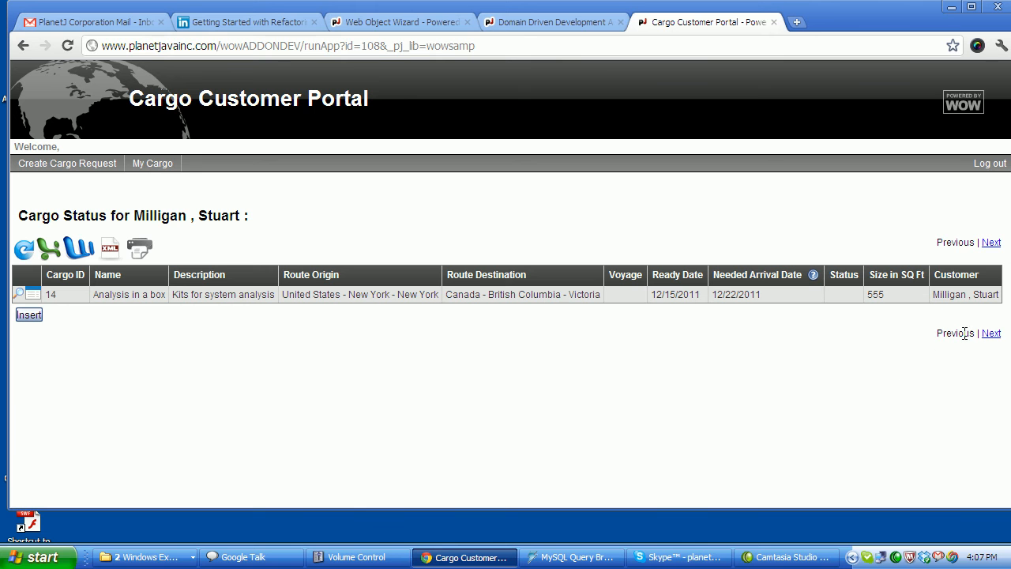
pyautogui.click(991, 335)
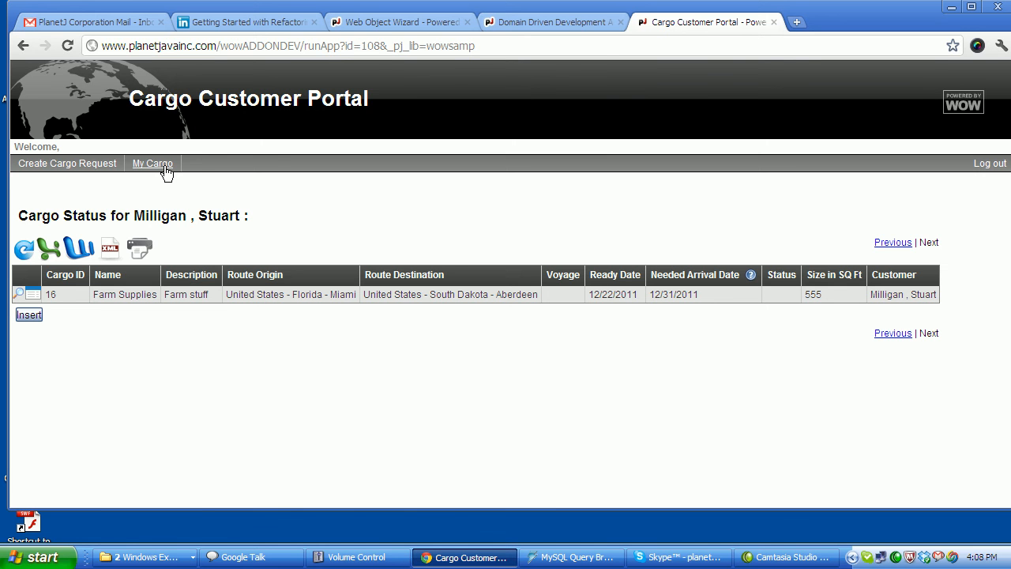
pyautogui.click(395, 23)
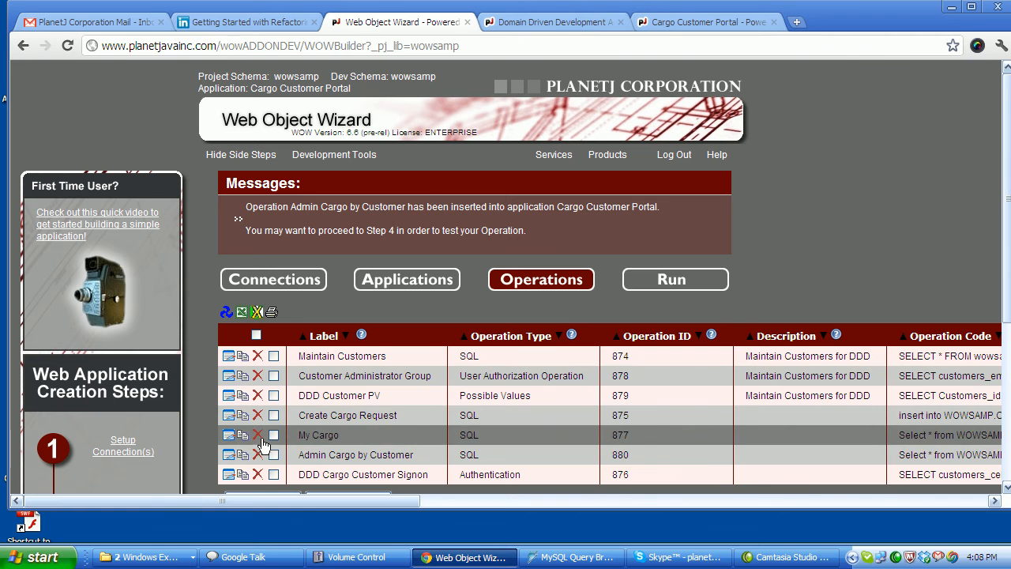
pyautogui.click(228, 435)
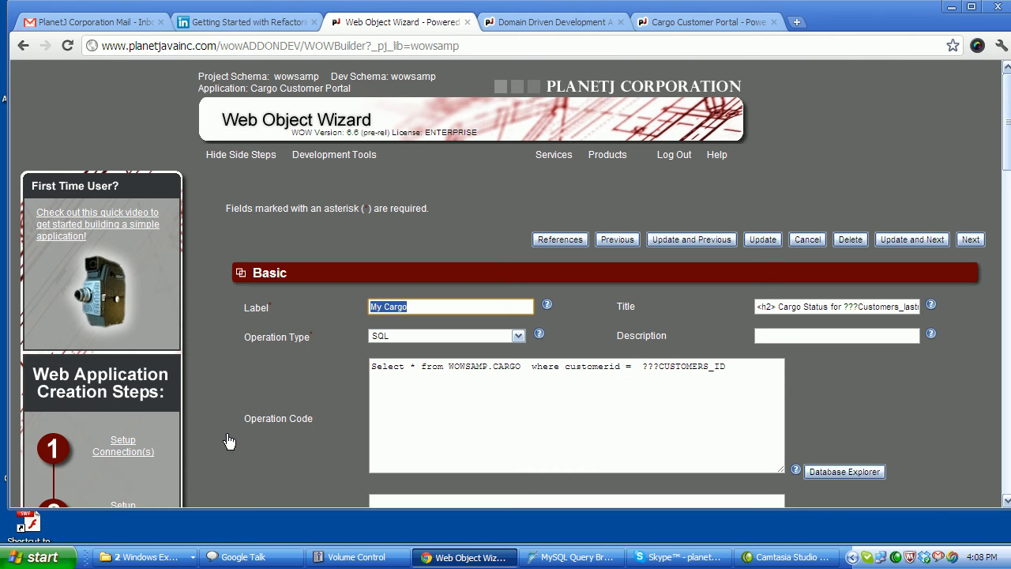
# Change the My Cargo operation's Advanced Row Count from 1 to 500 and update it.
pyautogui.scroll(-1, 238, 380)
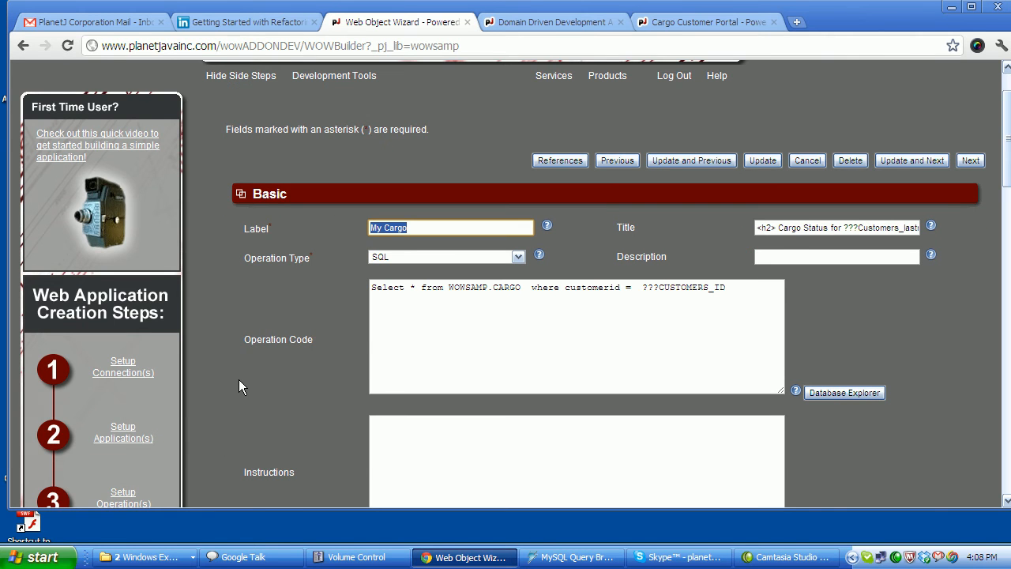
pyautogui.scroll(-9, 239, 379)
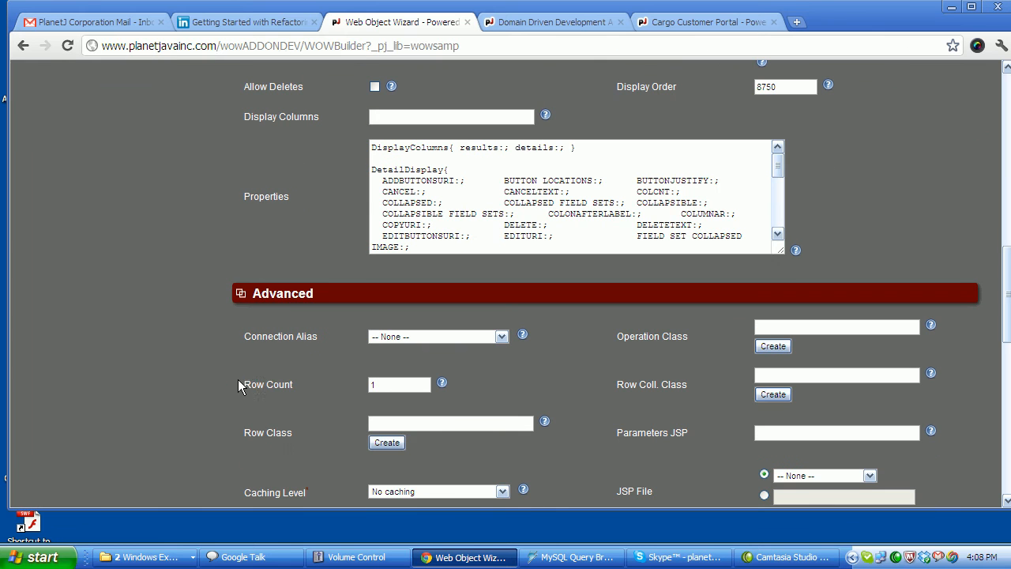
pyautogui.moveTo(256, 385); pyautogui.dragTo(292, 386)
pyautogui.press('Tab')
pyautogui.write('500')
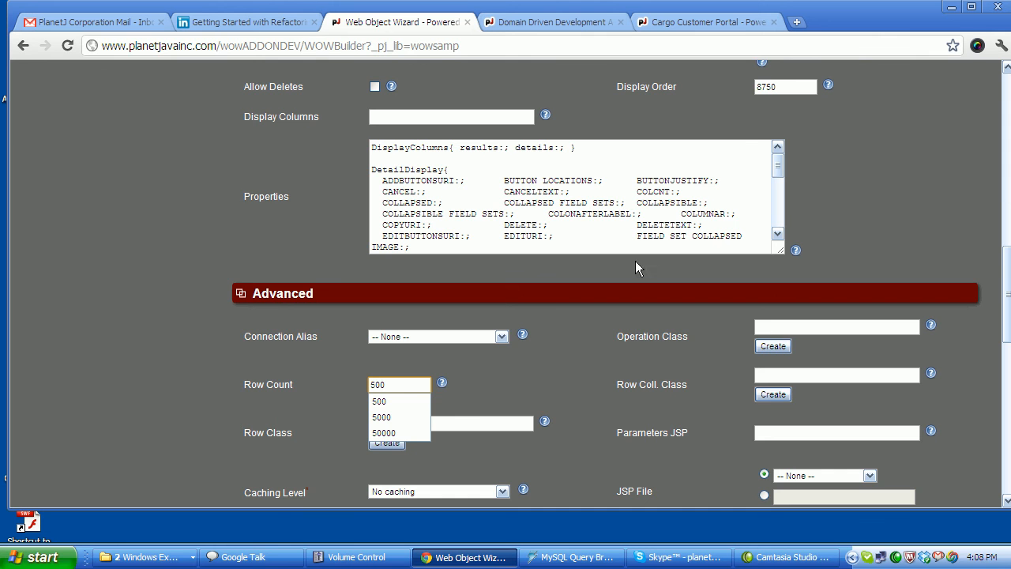
pyautogui.moveTo(1007, 250); pyautogui.dragTo(1005, 77)
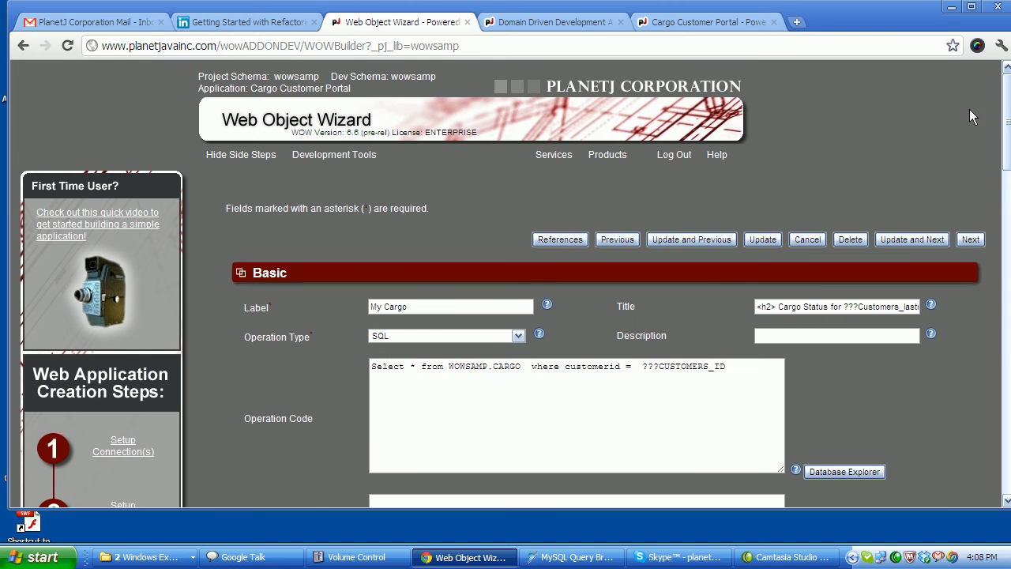
pyautogui.click(762, 239)
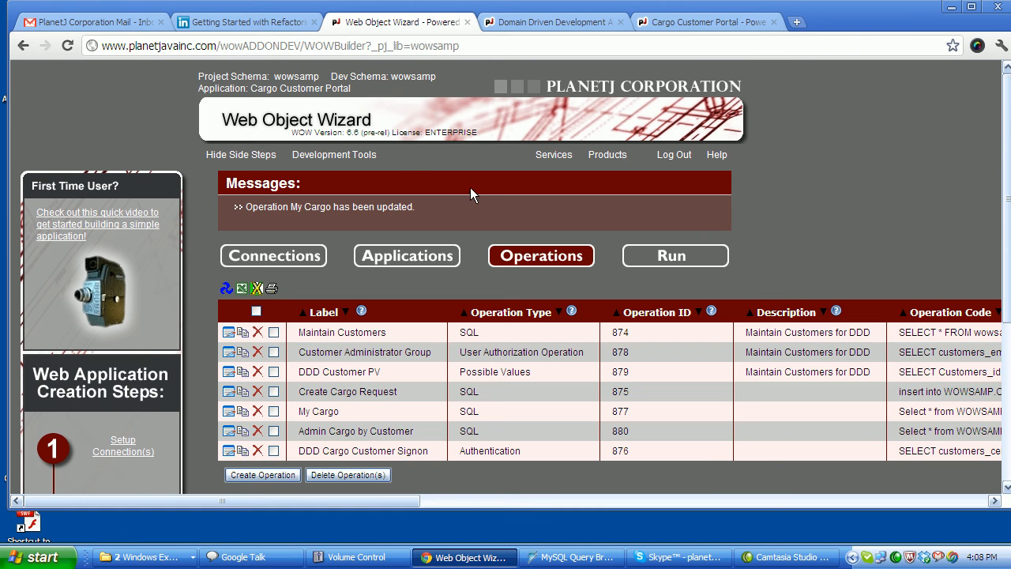
# Reload My Cargo in the portal to see cargo 14 and 16 together across all columns.
pyautogui.click(703, 22)
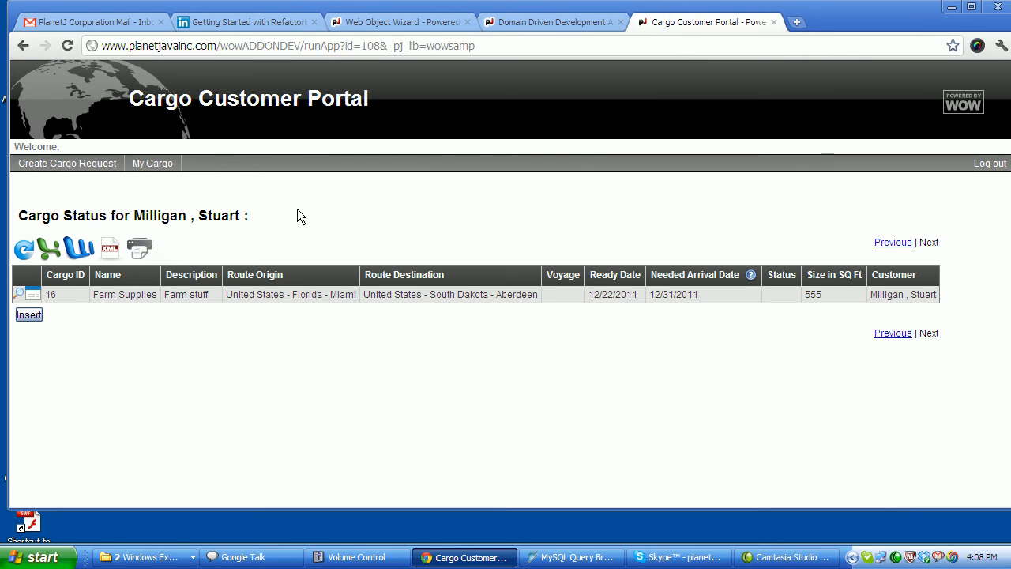
pyautogui.click(151, 168)
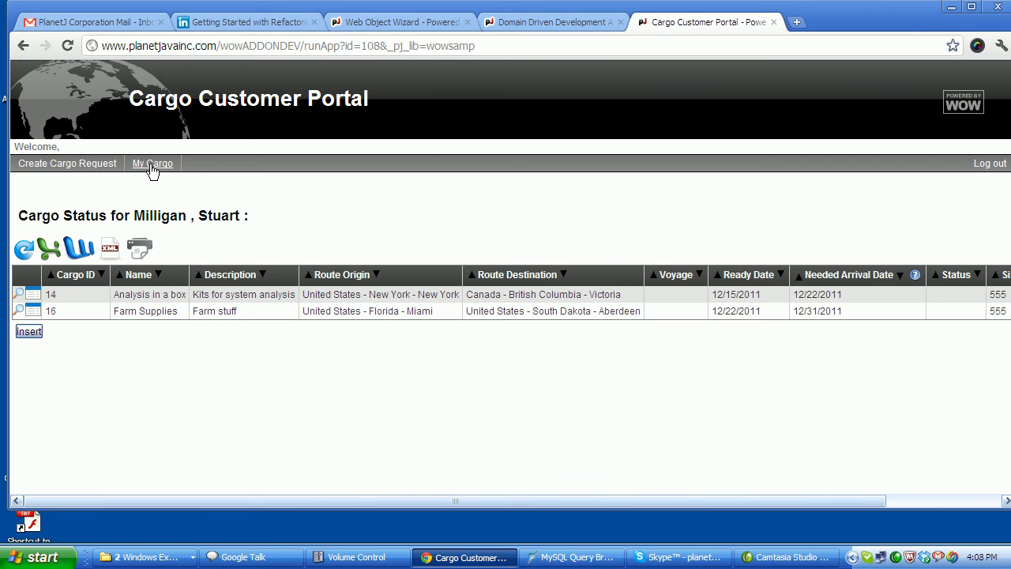
pyautogui.moveTo(248, 500); pyautogui.dragTo(135, 490)
# Log out and log back in with the administrator's e-mail and password.
pyautogui.click(993, 166)
pyautogui.click(104, 219)
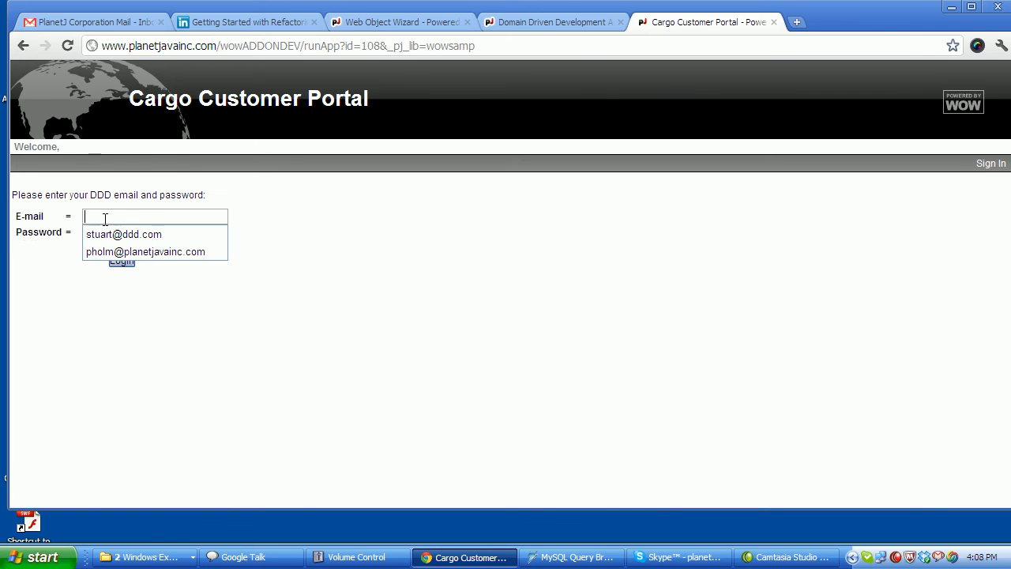
pyautogui.click(160, 251)
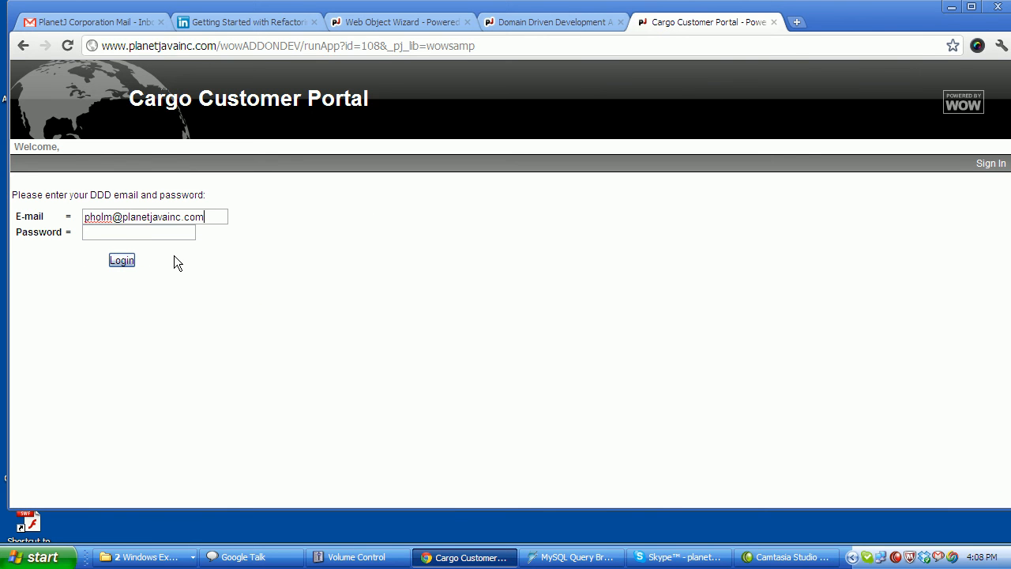
pyautogui.click(146, 232)
pyautogui.write('***')
pyautogui.moveTo(228, 220); pyautogui.dragTo(86, 198)
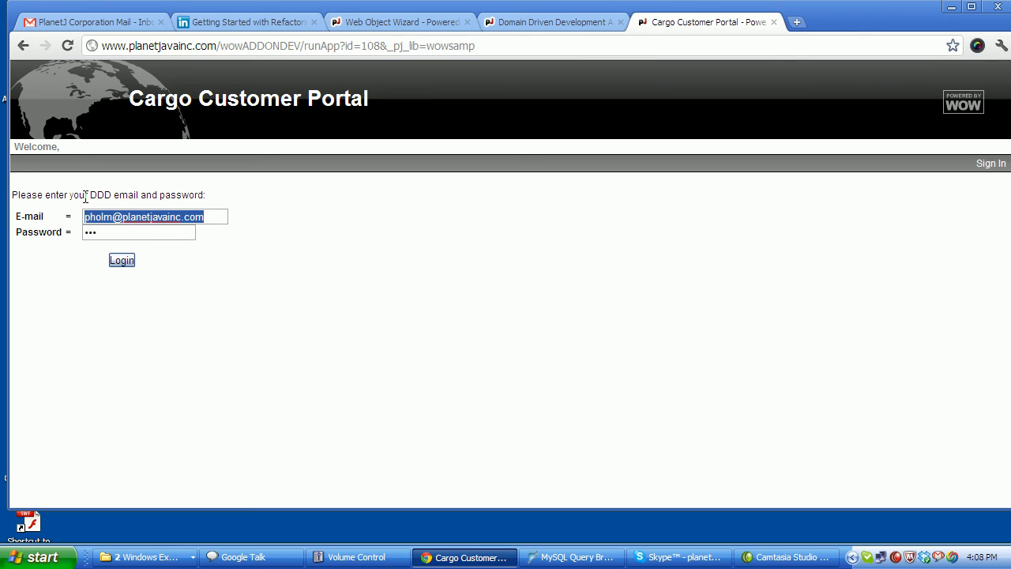
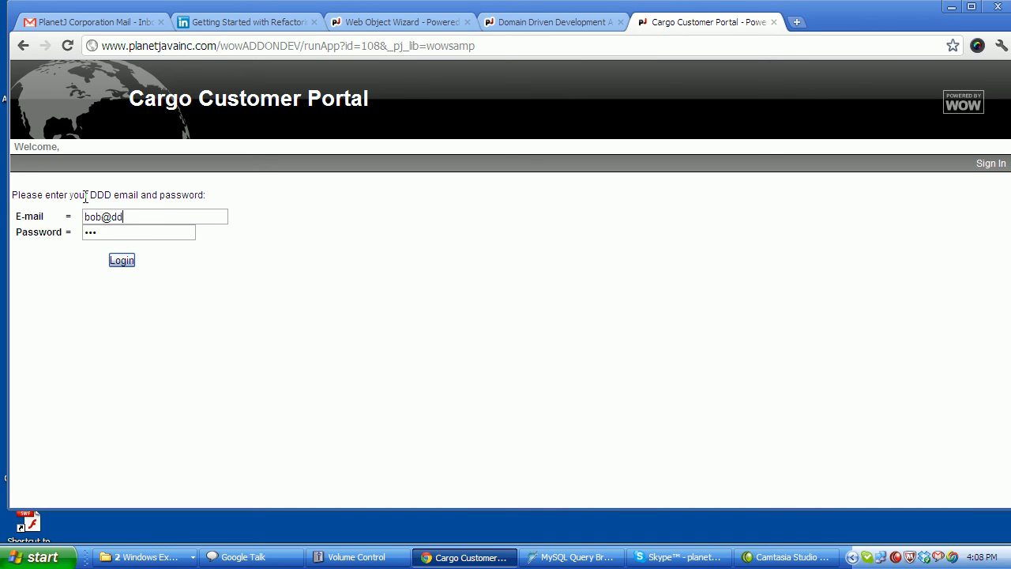
pyautogui.press('Tab')
pyautogui.write('bob')
pyautogui.click(128, 264)
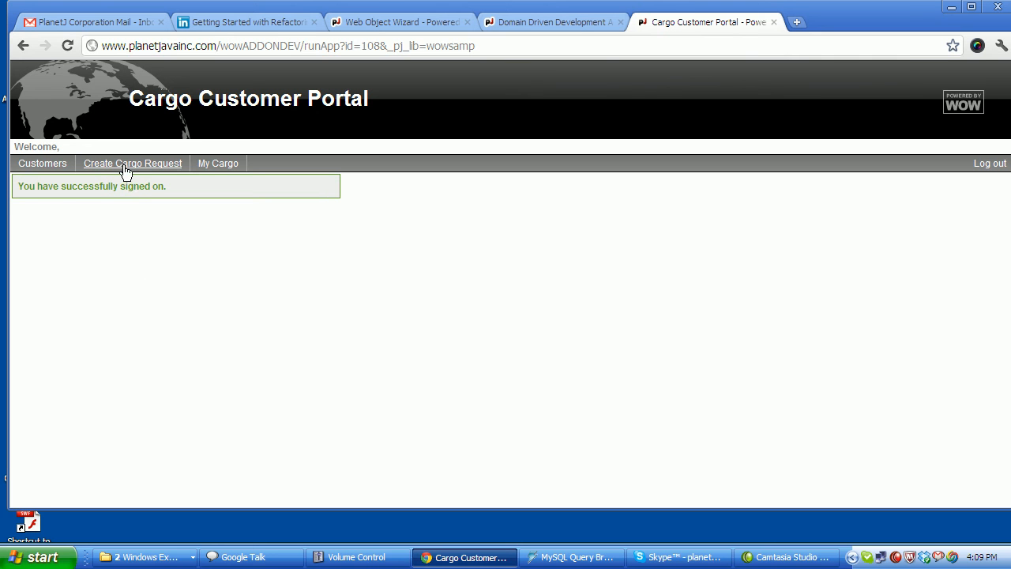
# Open Customers > Maintain Customers and begin an Add Customer record.
pyautogui.moveTo(49, 165)
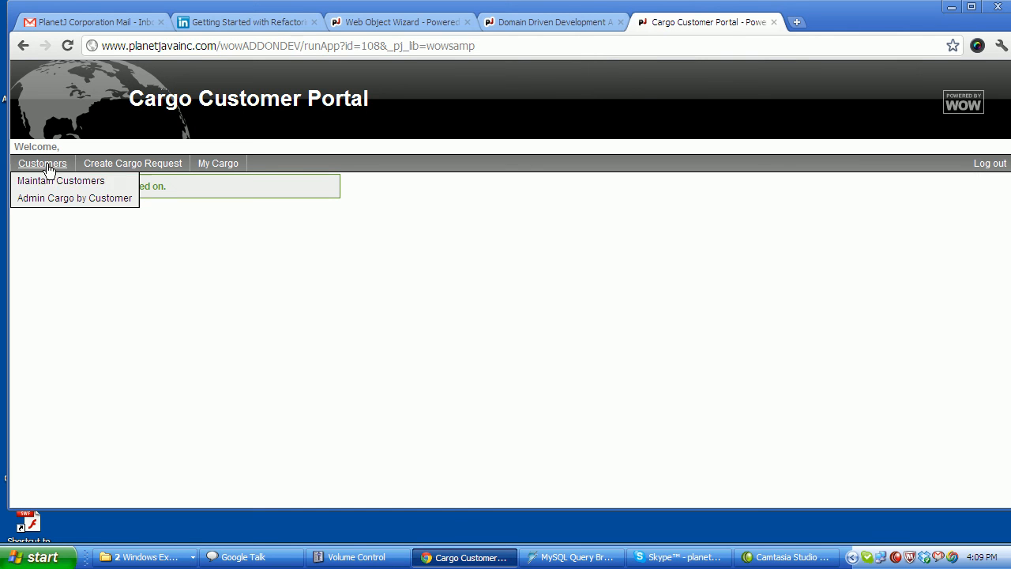
pyautogui.click(51, 186)
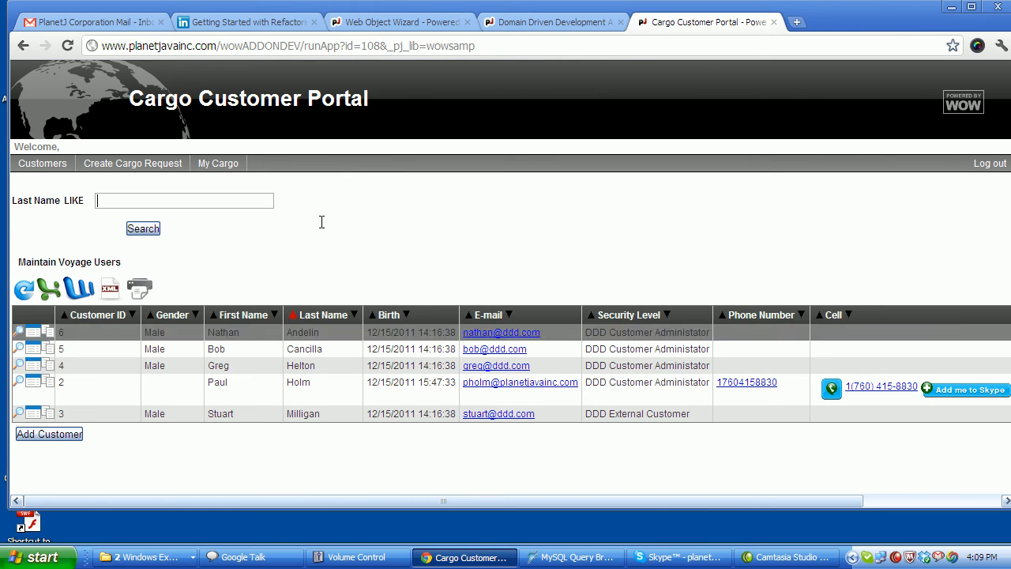
pyautogui.click(63, 436)
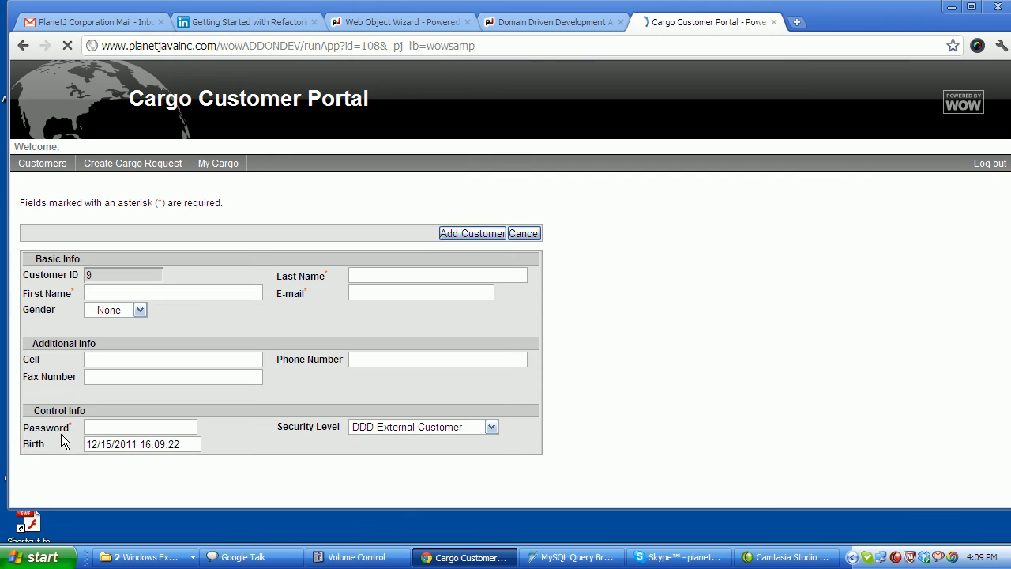
# Enter the new customer's first and last name, correcting the mistyped last name.
pyautogui.click(358, 276)
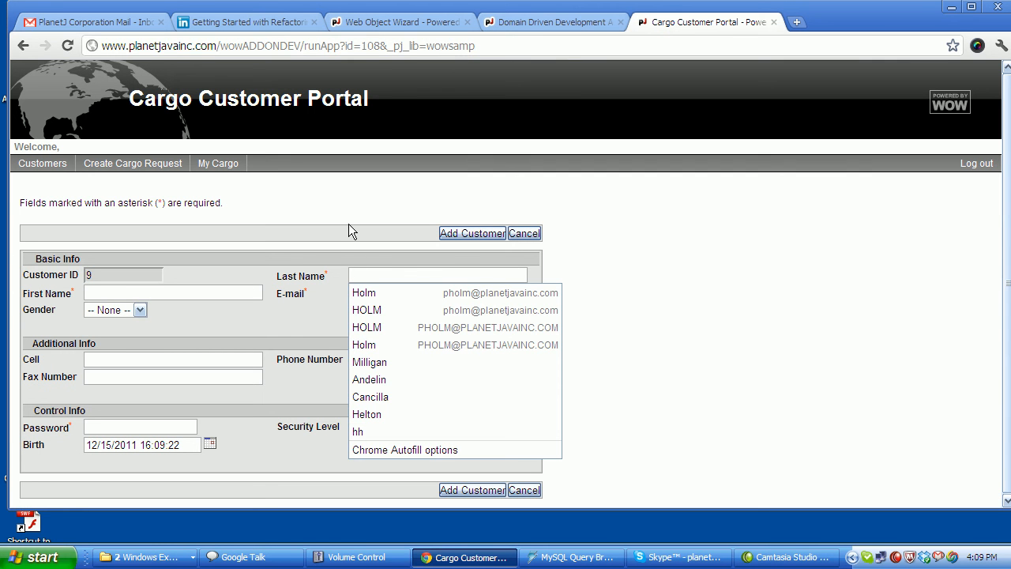
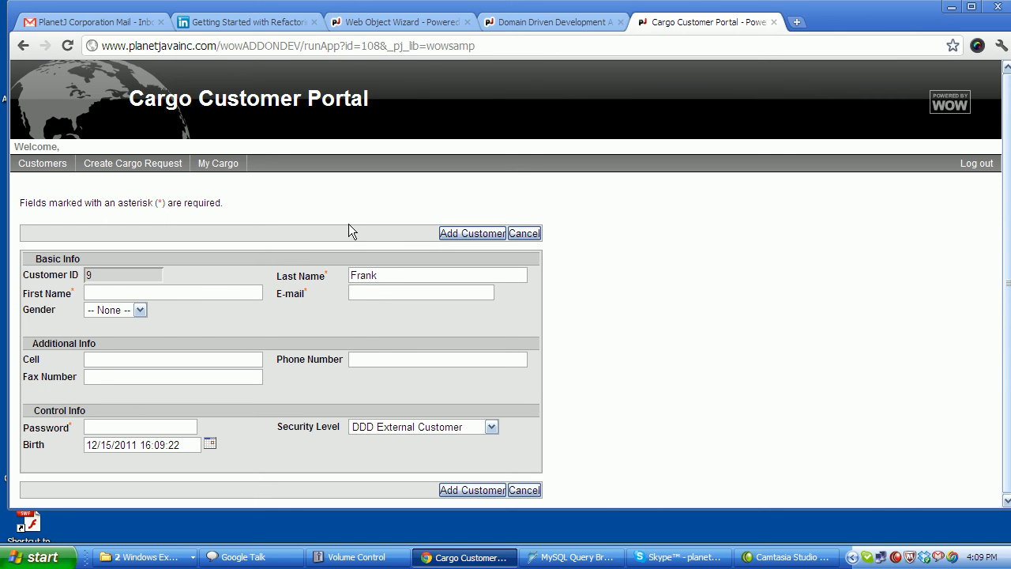
pyautogui.press('Tab')
pyautogui.moveTo(378, 274); pyautogui.dragTo(314, 277)
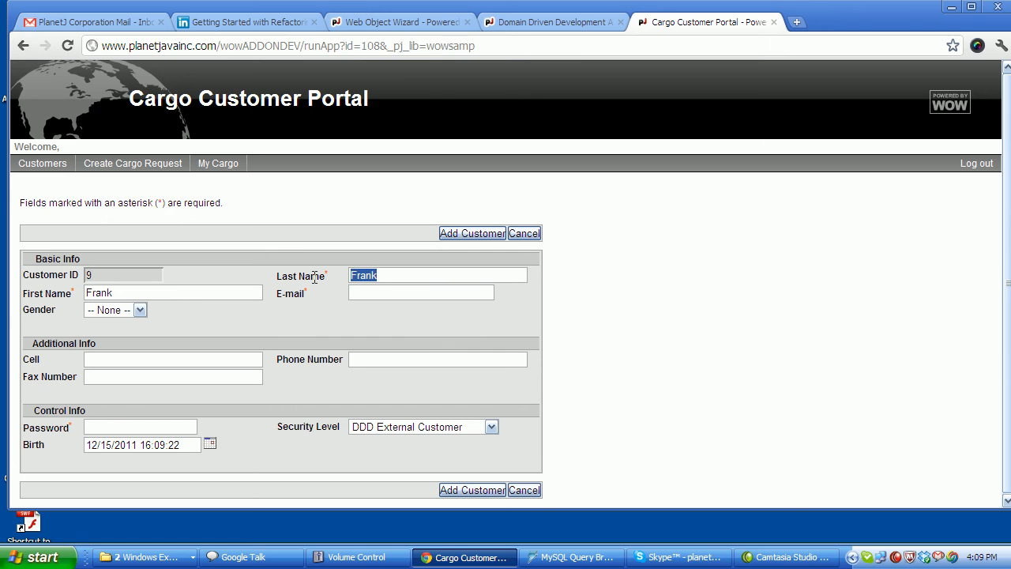
pyautogui.hotkey('shift', 'Tab')
pyautogui.press('Tab')
# Dismiss the invalid e-mail warning and enter the customer's proper e-mail address.
pyautogui.write('f')
pyautogui.press('Tab')
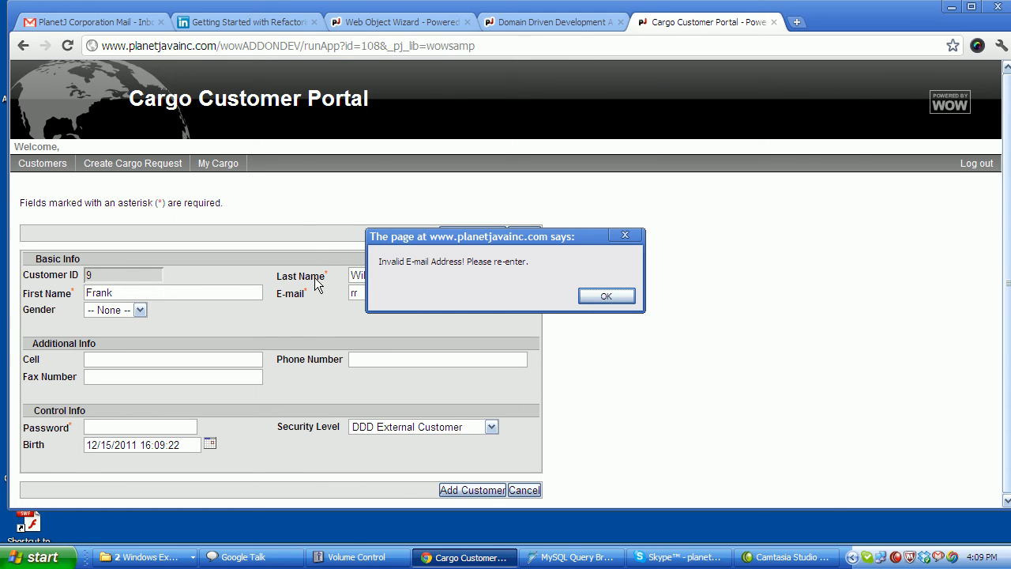
pyautogui.click(610, 296)
pyautogui.click(400, 295)
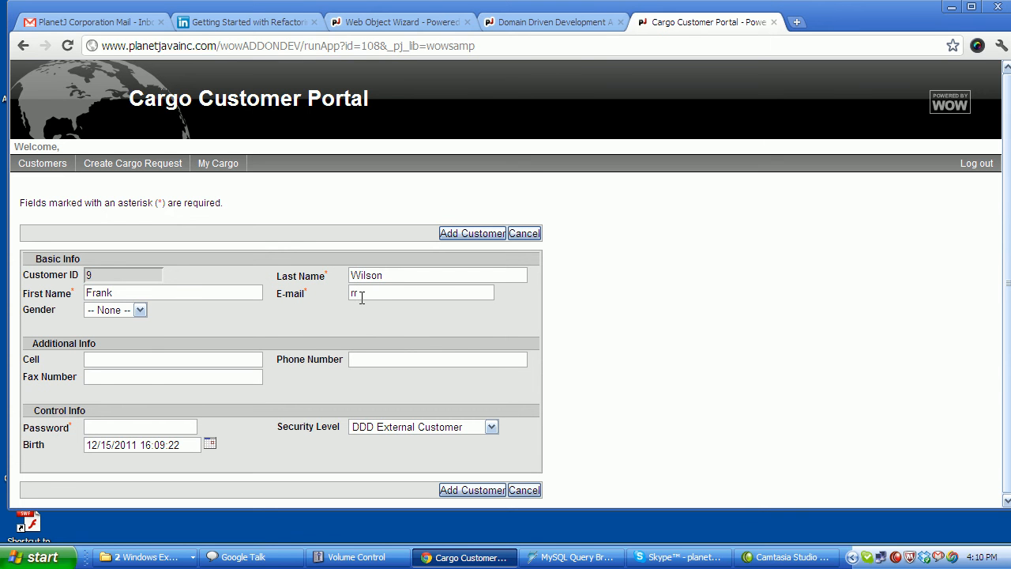
pyautogui.moveTo(364, 293); pyautogui.dragTo(347, 290)
pyautogui.moveTo(35, 310); pyautogui.dragTo(75, 326)
# Set the new customer's gender to Male and clear the invalid 'rrrr' Cell entry.
pyautogui.click(139, 310)
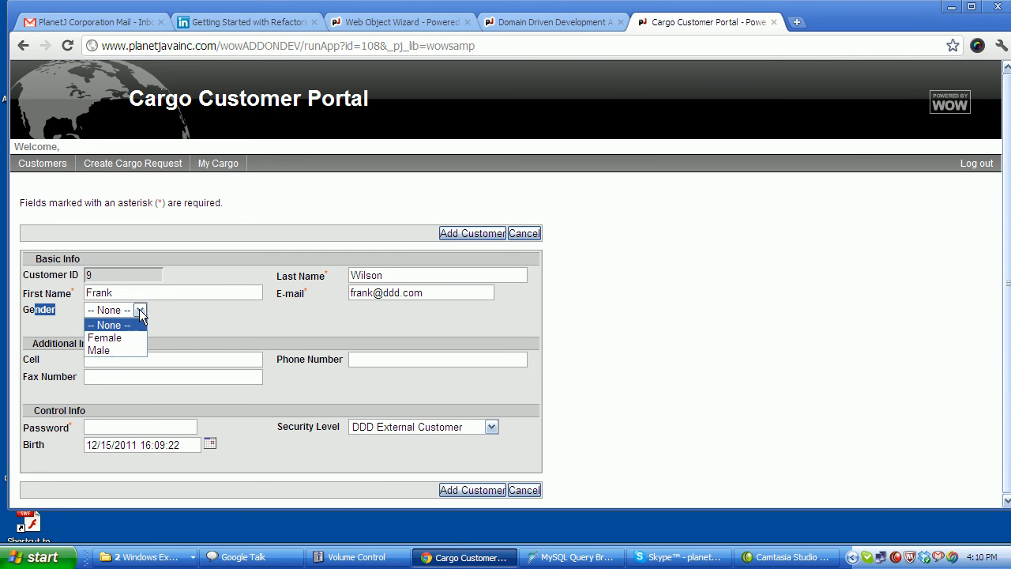
pyautogui.click(109, 350)
pyautogui.click(122, 358)
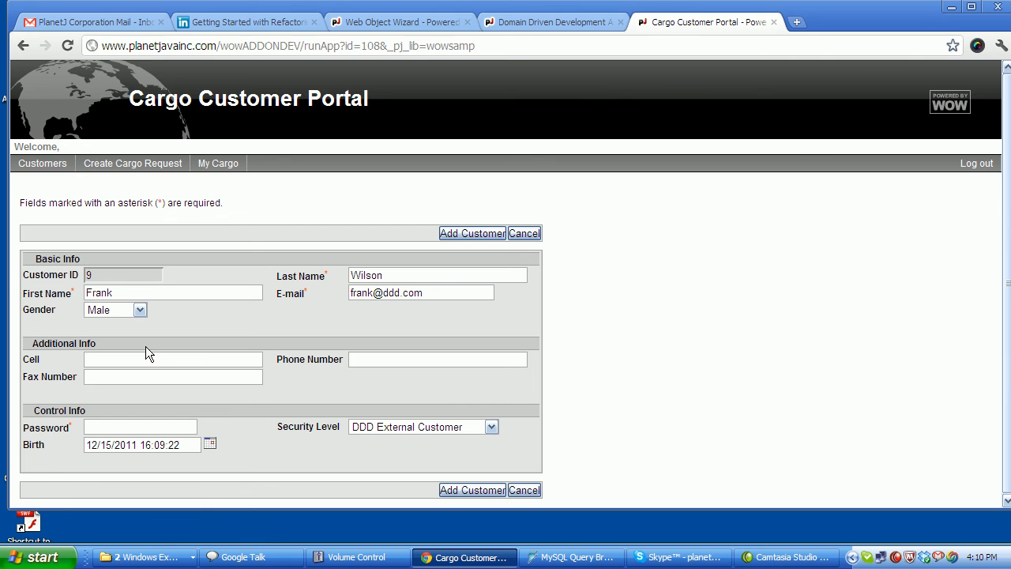
pyautogui.write('rrrr')
pyautogui.press('Tab')
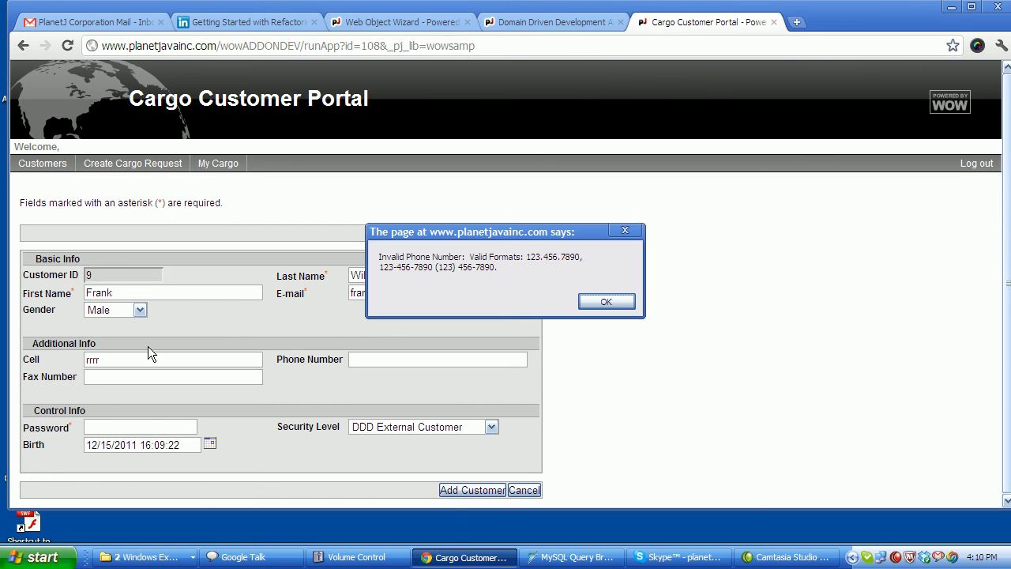
pyautogui.click(605, 301)
pyautogui.moveTo(100, 365); pyautogui.dragTo(62, 359)
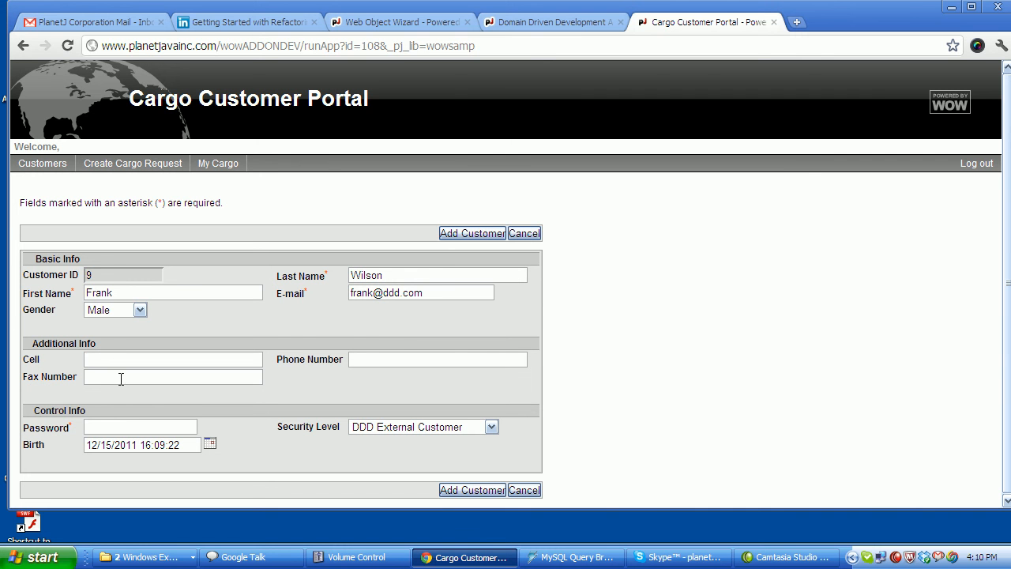
# Enter a password, keep Security Level DDD External Customer, and add the customer.
pyautogui.click(118, 427)
pyautogui.write('•••')
pyautogui.moveTo(294, 425); pyautogui.dragTo(326, 427)
pyautogui.click(373, 428)
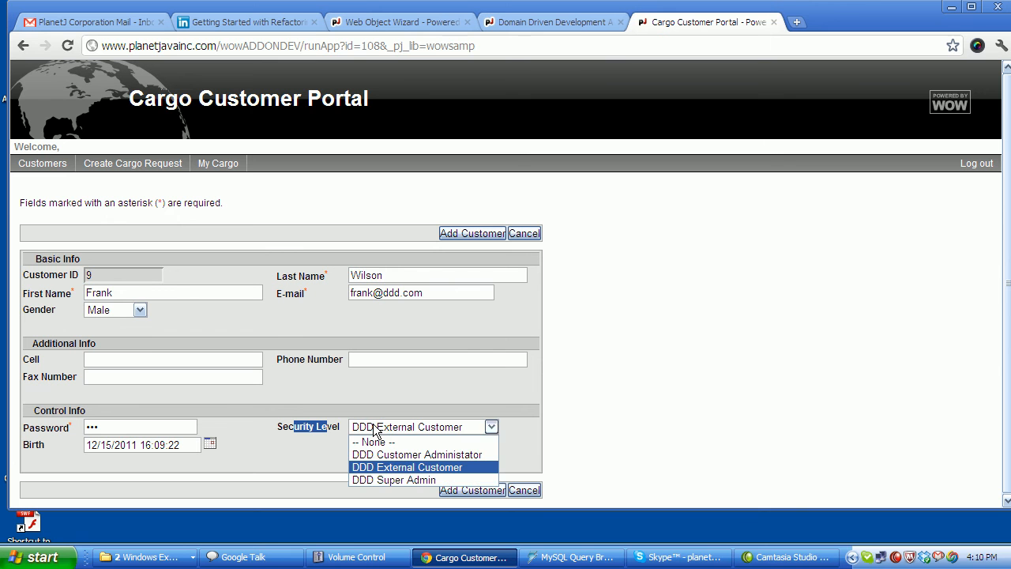
pyautogui.click(444, 472)
pyautogui.click(469, 233)
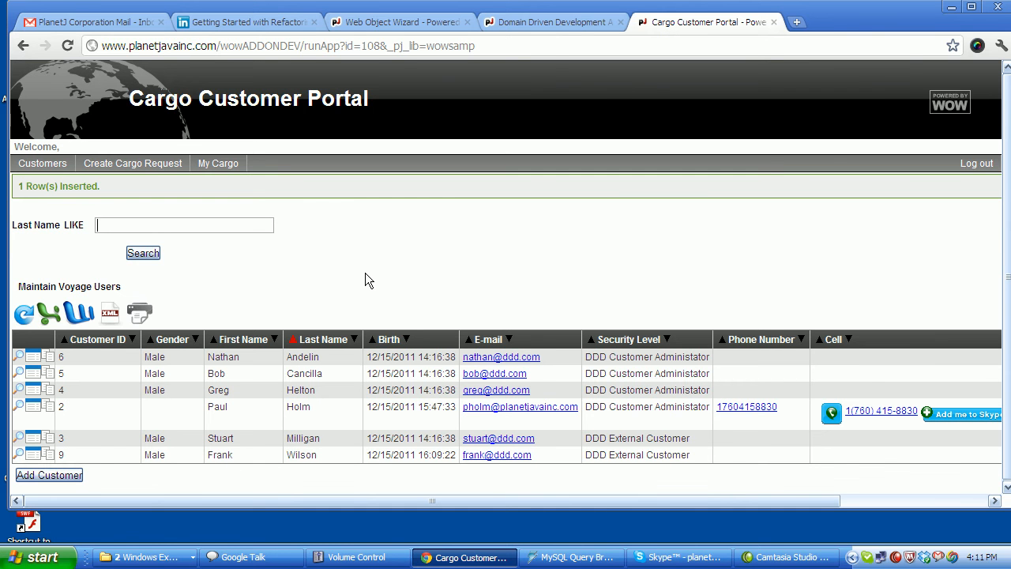
# Search Admin Cargo by Customer for the chosen customer, paging from cargo 14 to cargo 16, Farm Supplies.
pyautogui.moveTo(42, 163)
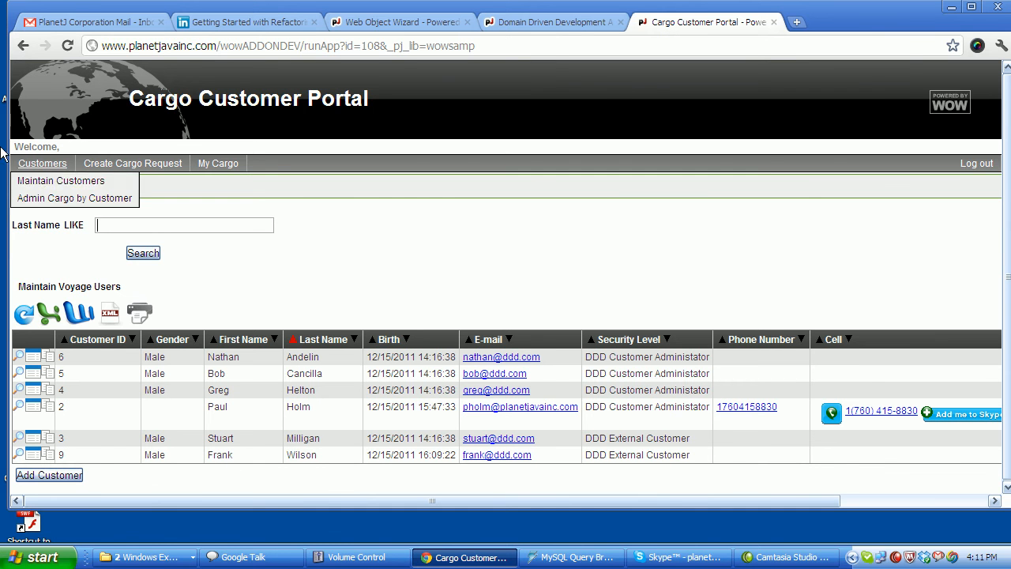
pyautogui.click(78, 198)
pyautogui.click(113, 201)
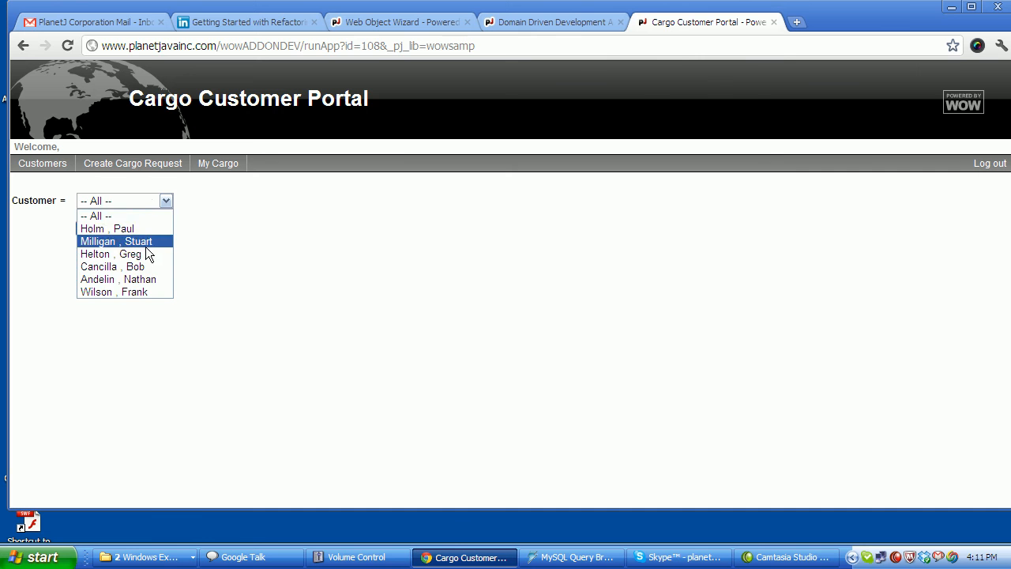
pyautogui.click(119, 241)
pyautogui.click(100, 230)
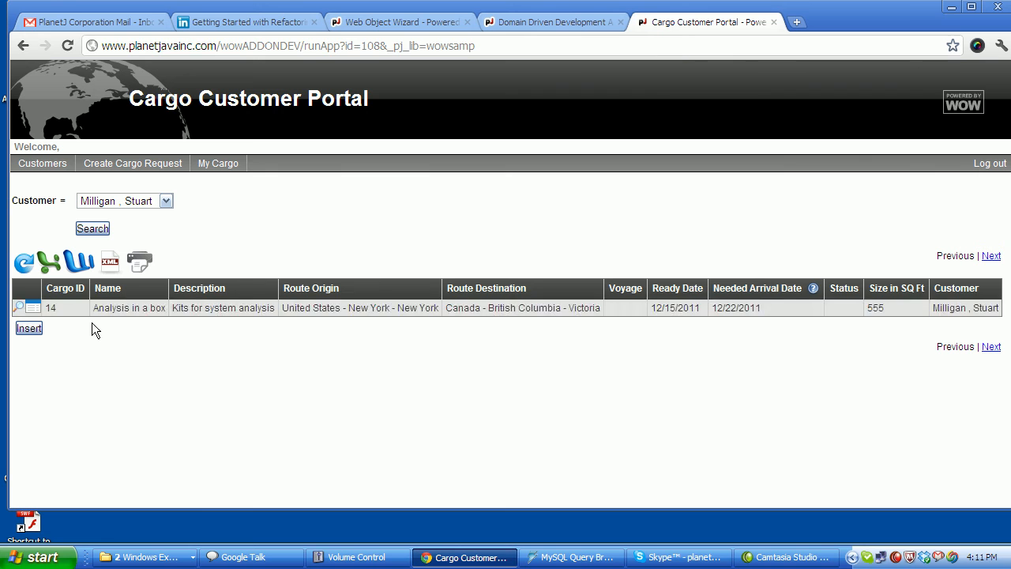
pyautogui.click(991, 346)
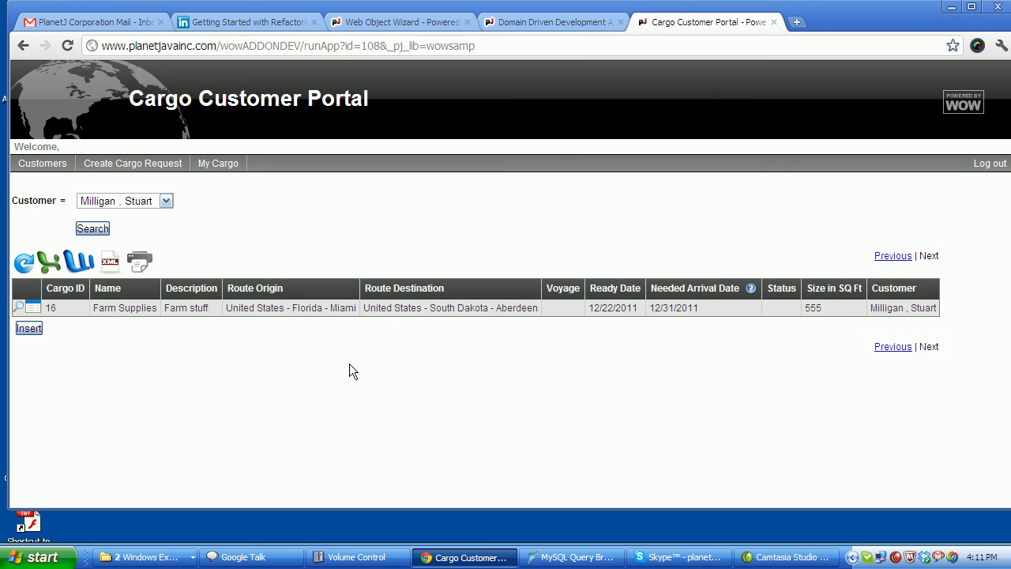
pyautogui.moveTo(56, 164)
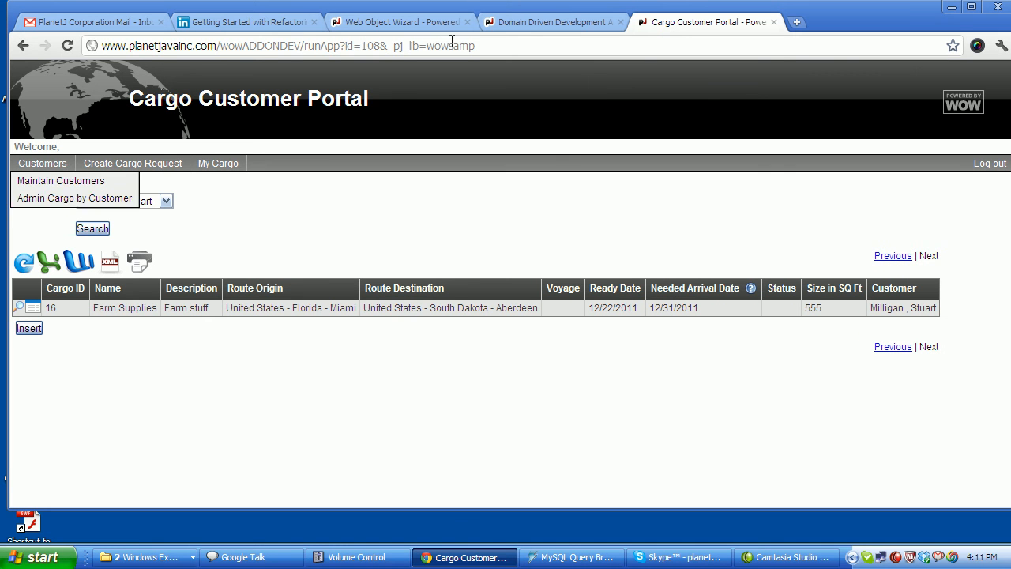
# Change the Admin Cargo by Customer operation's Row Count from 1 to 500 and update it.
pyautogui.click(380, 24)
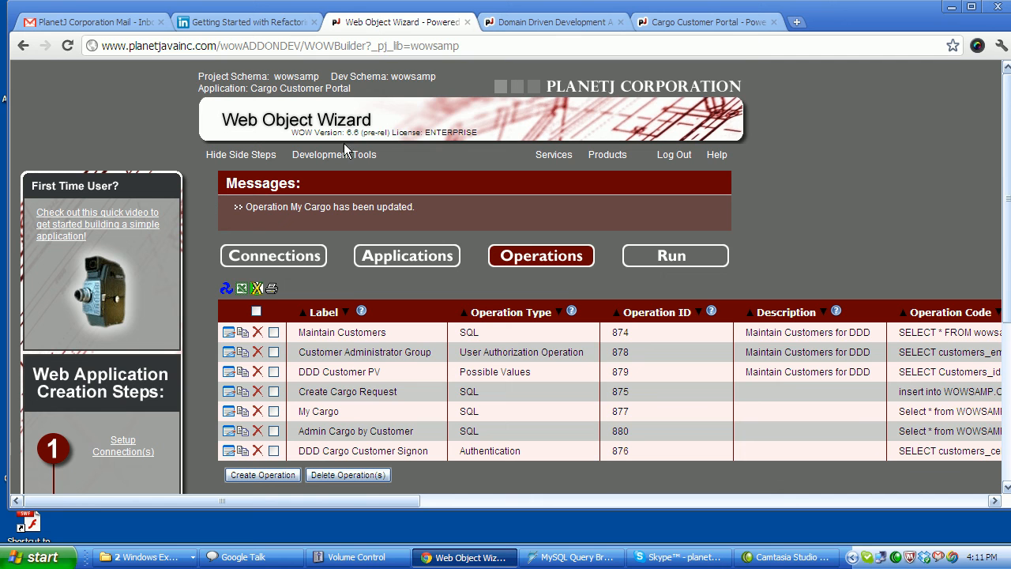
pyautogui.scroll(-2, 177, 274)
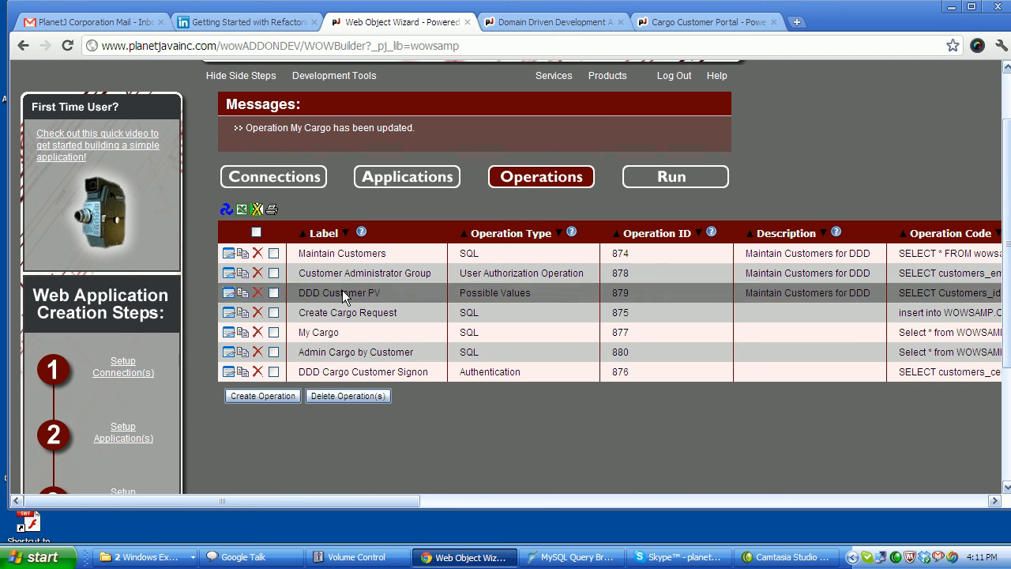
pyautogui.click(227, 352)
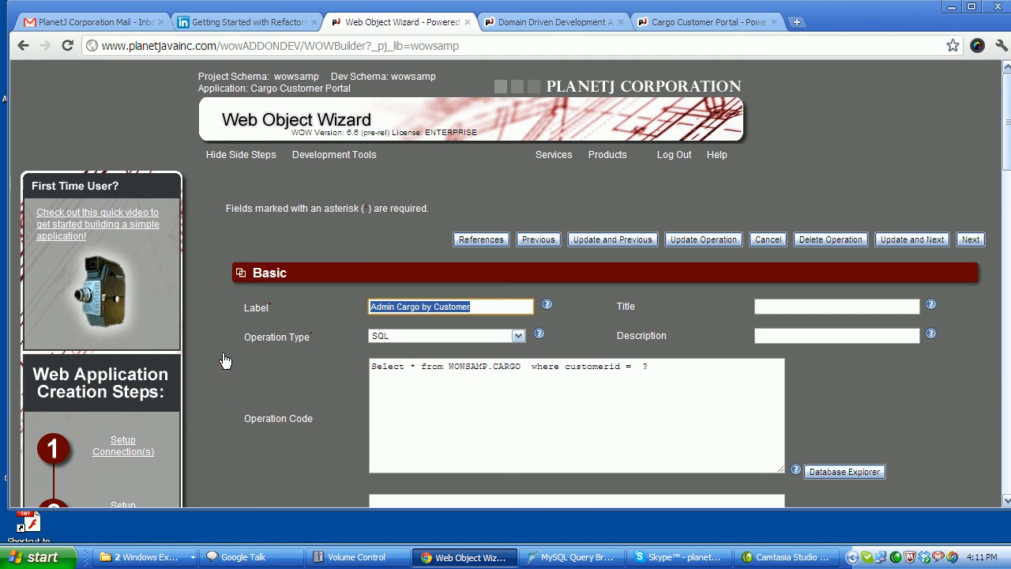
pyautogui.scroll(-2, 227, 271)
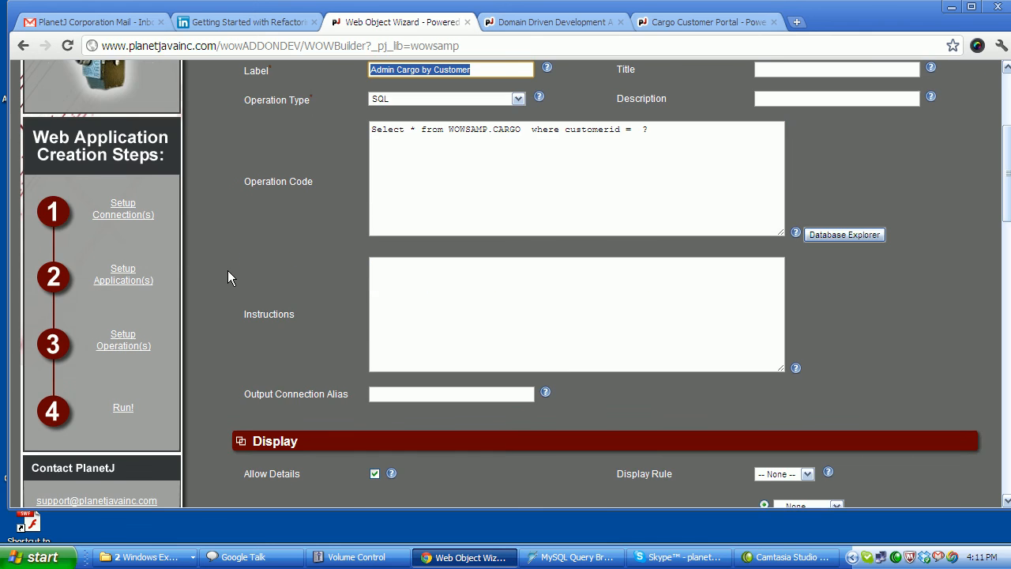
pyautogui.scroll(-2, 227, 270)
pyautogui.scroll(-6, 227, 270)
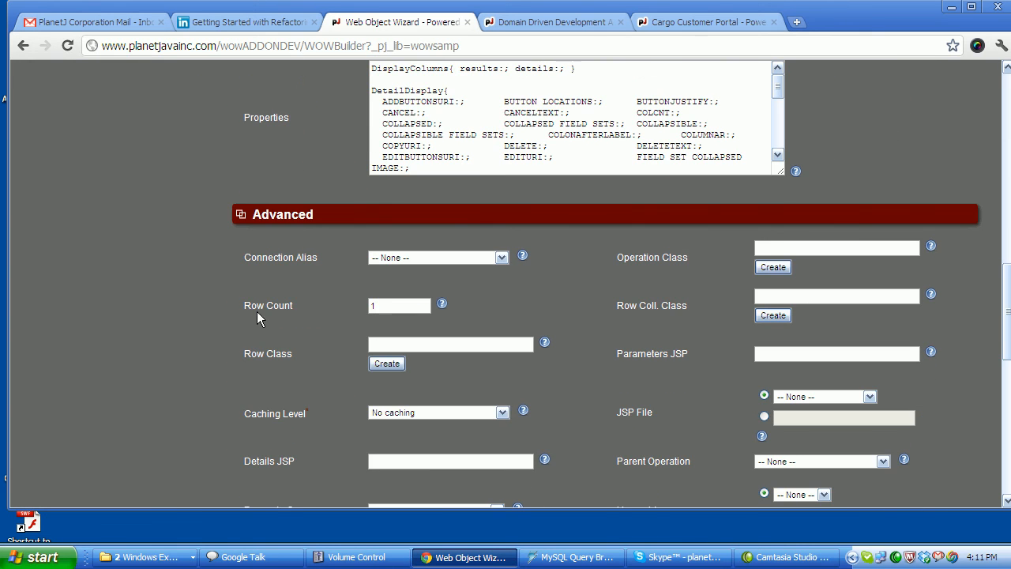
pyautogui.moveTo(251, 313); pyautogui.dragTo(273, 313)
pyautogui.doubleClick(390, 305)
pyautogui.write('500')
pyautogui.scroll(15, 180, 213)
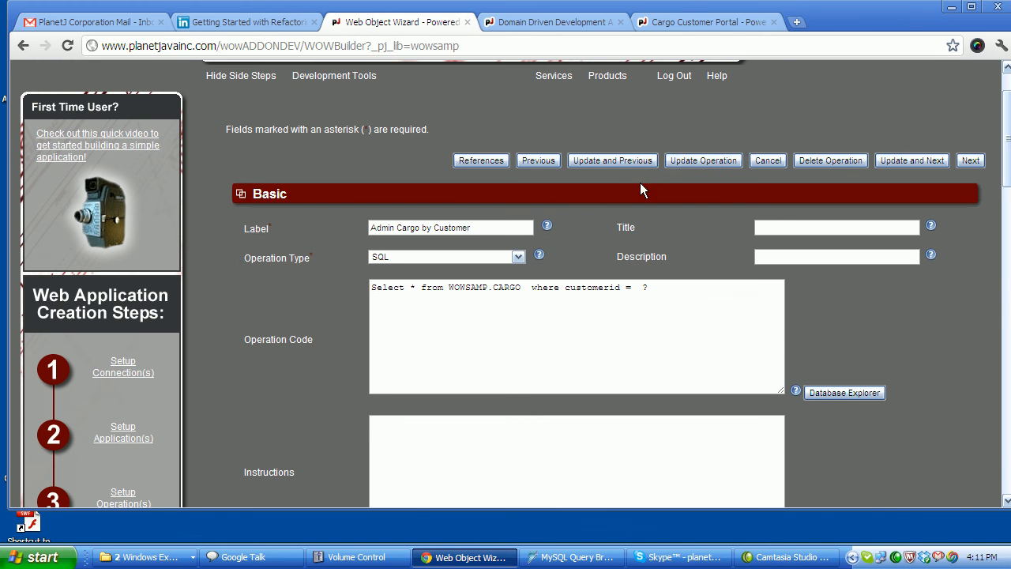
pyautogui.click(690, 158)
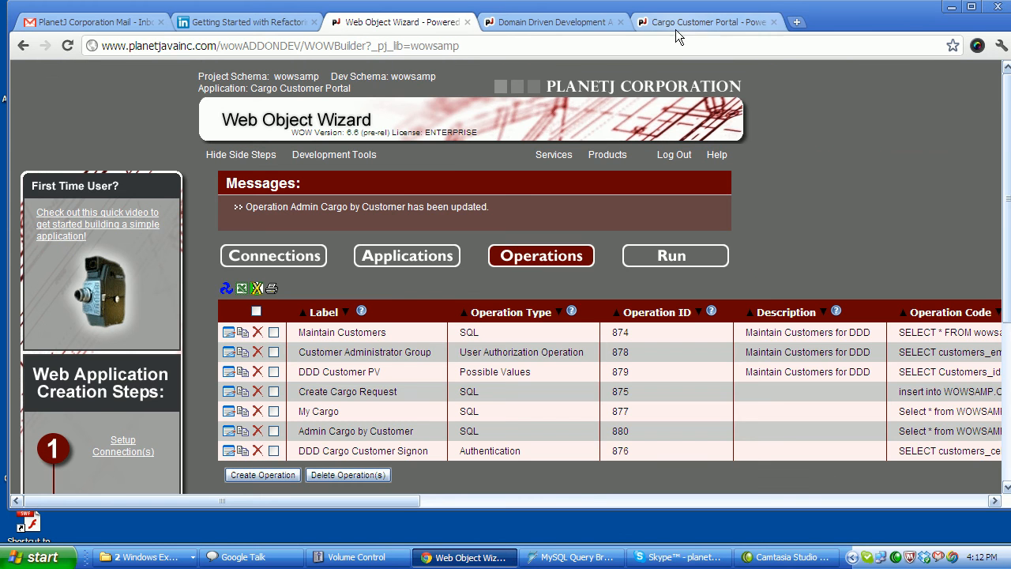
# Rerun Admin Cargo by Customer for the same customer, now showing cargo 14 and 16 together.
pyautogui.click(675, 29)
pyautogui.moveTo(49, 168)
pyautogui.click(69, 204)
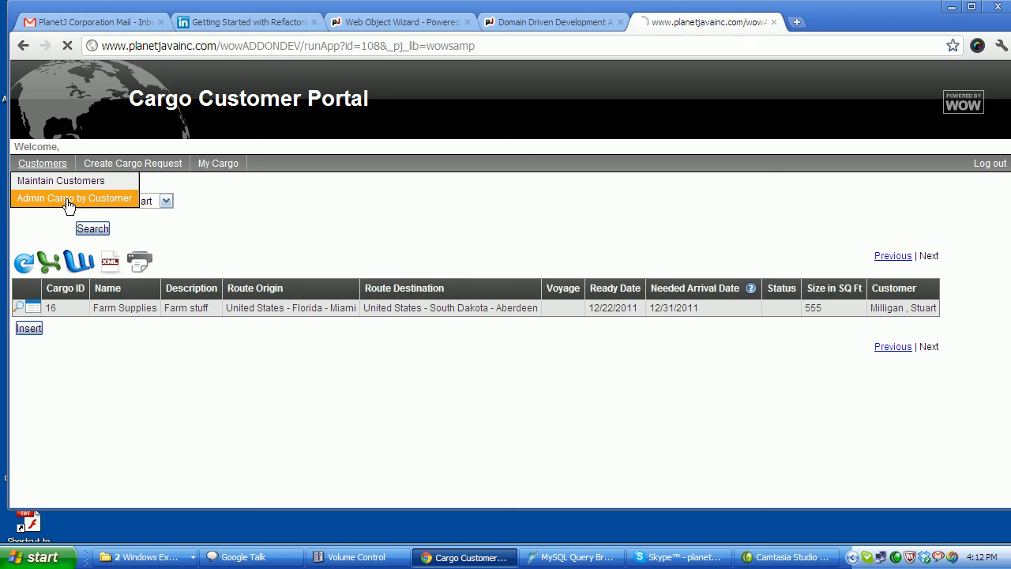
pyautogui.click(107, 202)
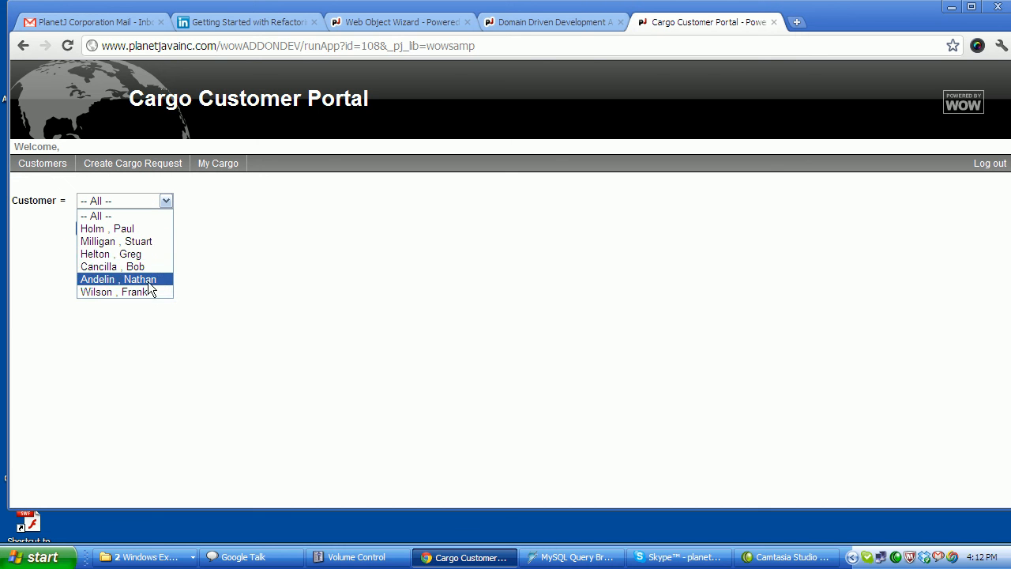
pyautogui.click(130, 241)
pyautogui.click(105, 229)
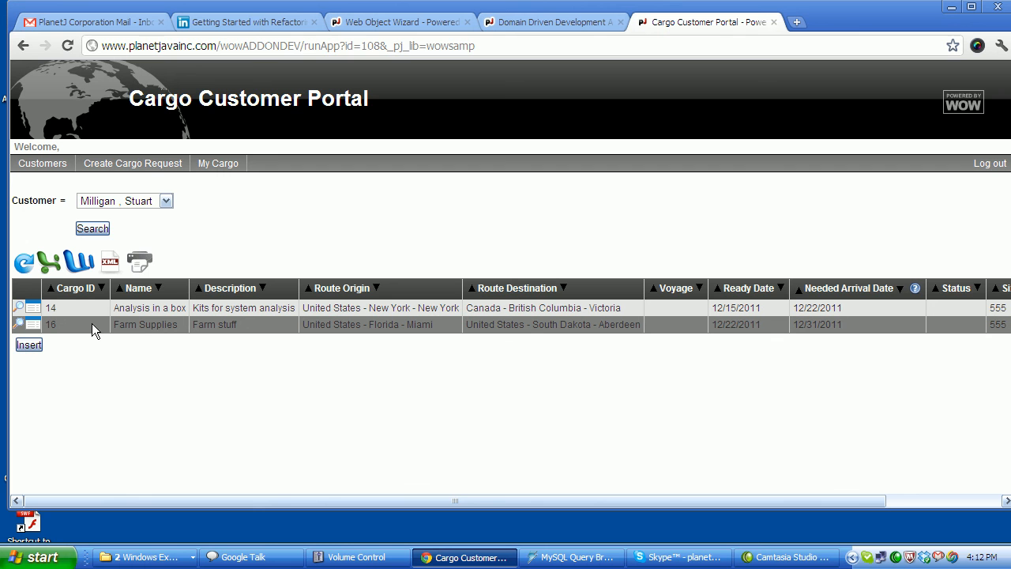
# Change cargo 16's Customer to the last customer listed and save the update.
pyautogui.click(34, 325)
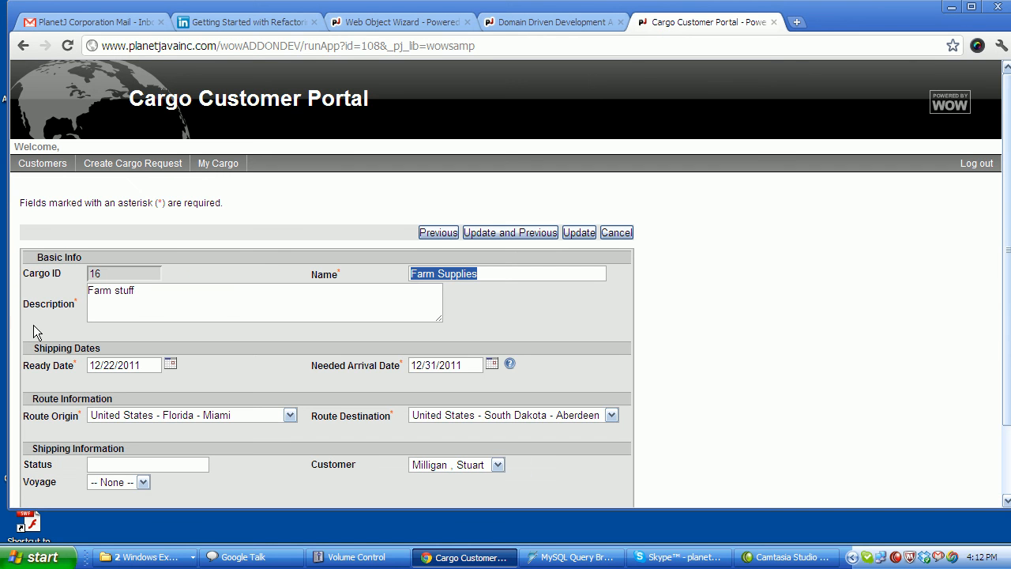
pyautogui.scroll(-3, 706, 254)
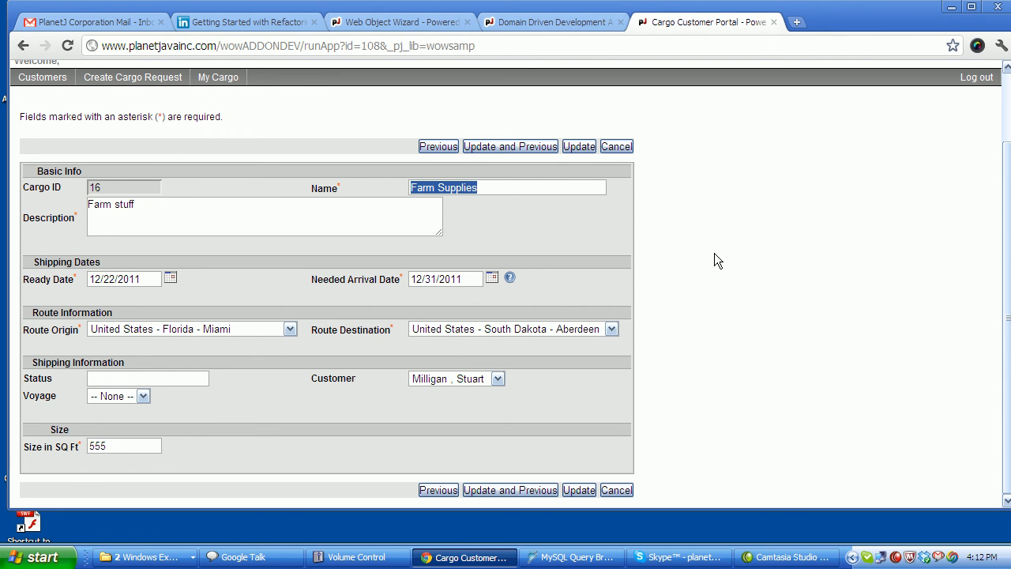
pyautogui.moveTo(312, 379); pyautogui.dragTo(336, 383)
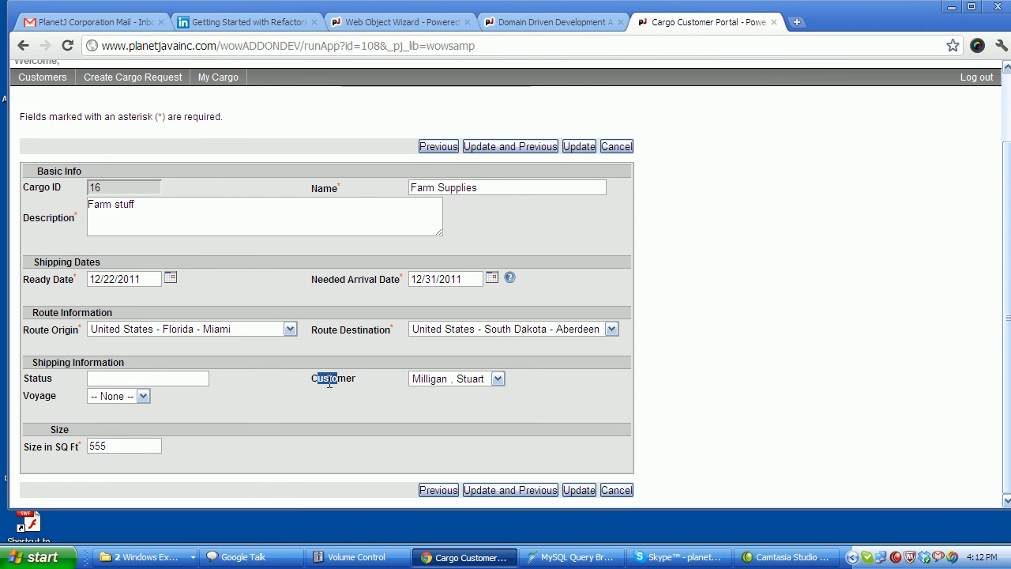
pyautogui.click(360, 386)
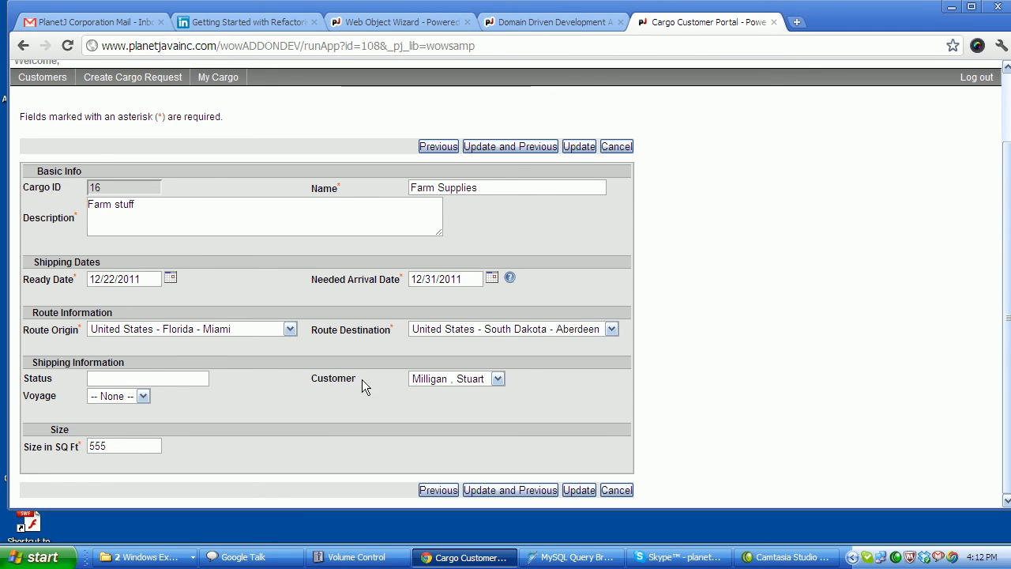
pyautogui.click(432, 379)
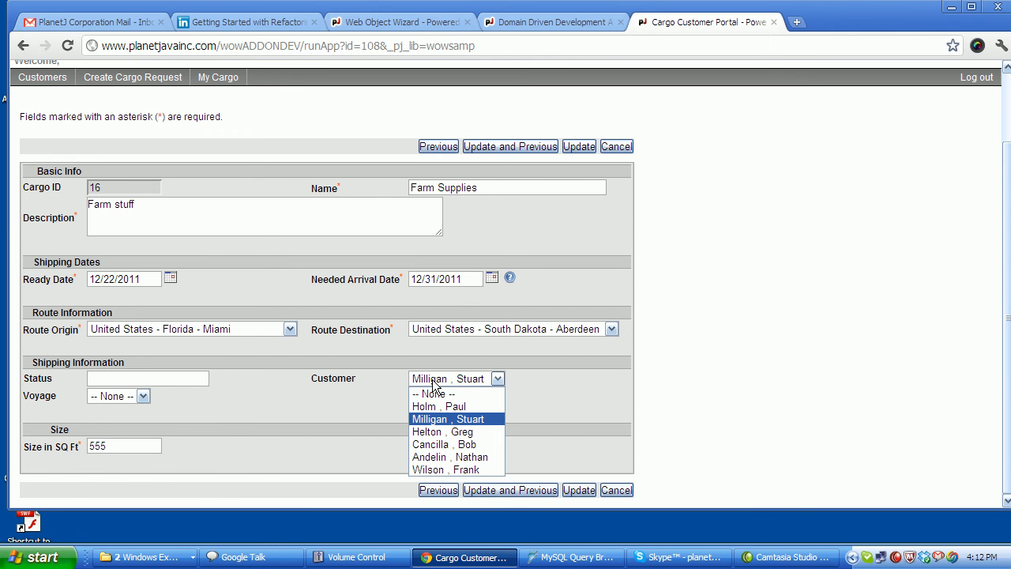
pyautogui.click(458, 470)
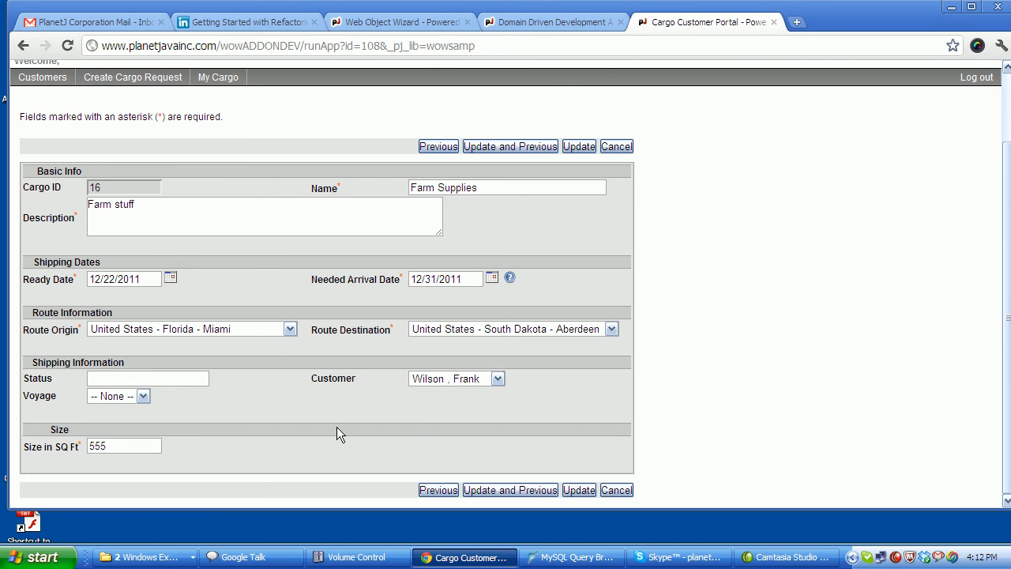
pyautogui.click(574, 146)
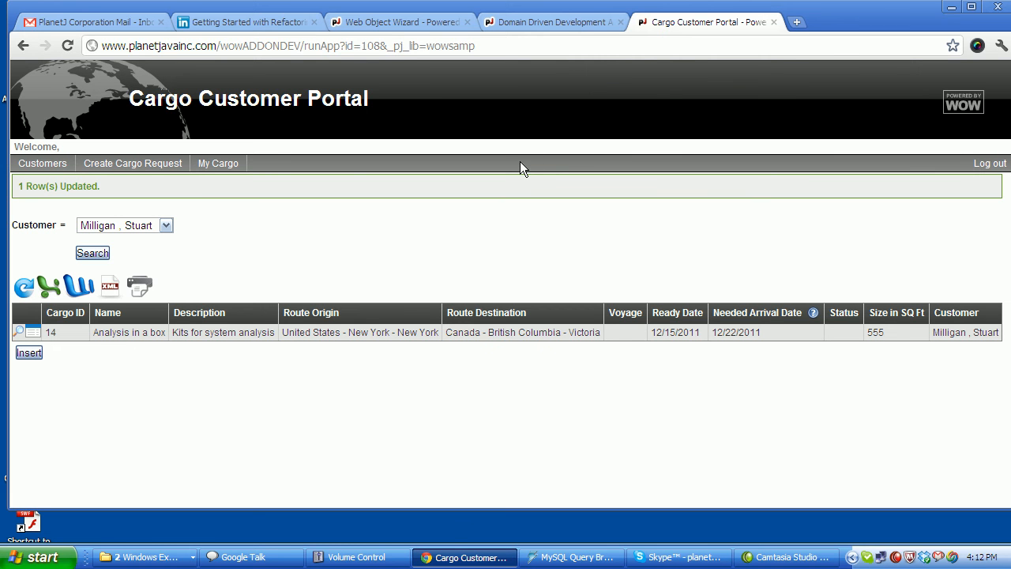
# Log out and sign back in with the reassigned customer's e-mail and password.
pyautogui.moveTo(42, 163)
pyautogui.click(987, 164)
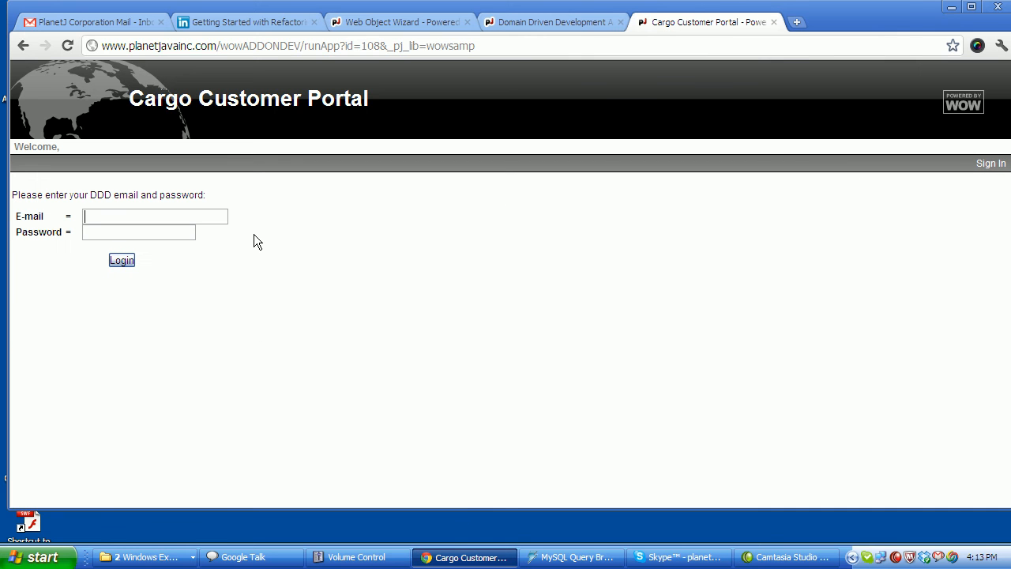
pyautogui.press('Tab')
pyautogui.write('***')
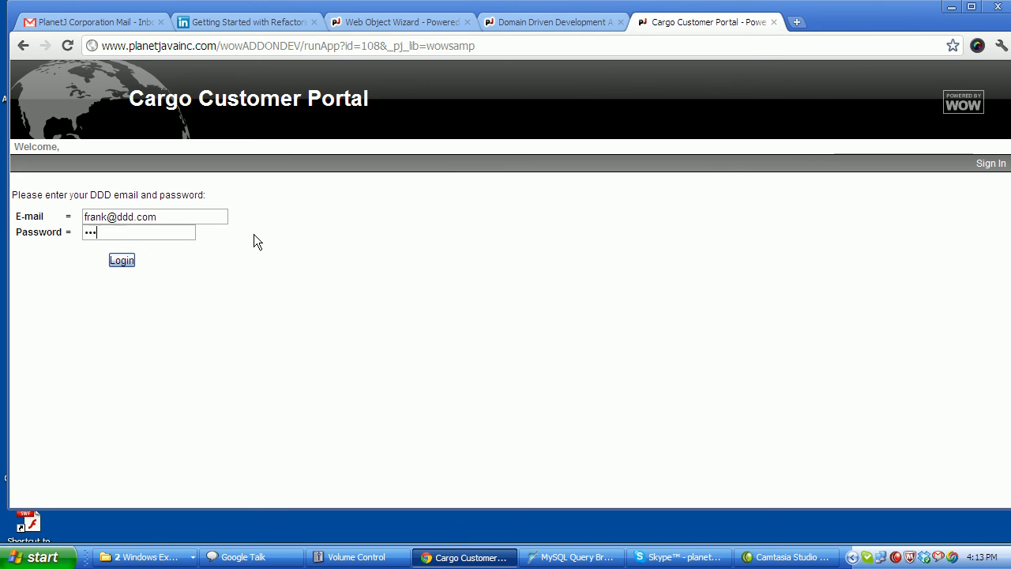
pyautogui.click(122, 260)
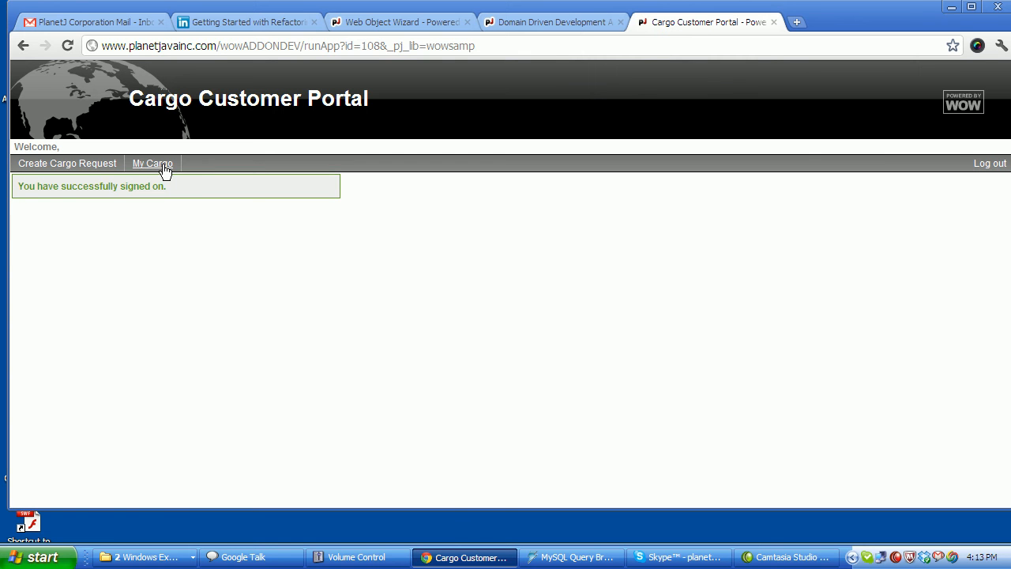
# Show My Cargo, confirming cargo 16, Farm Supplies, Miami to Aberdeen, is listed.
pyautogui.click(162, 165)
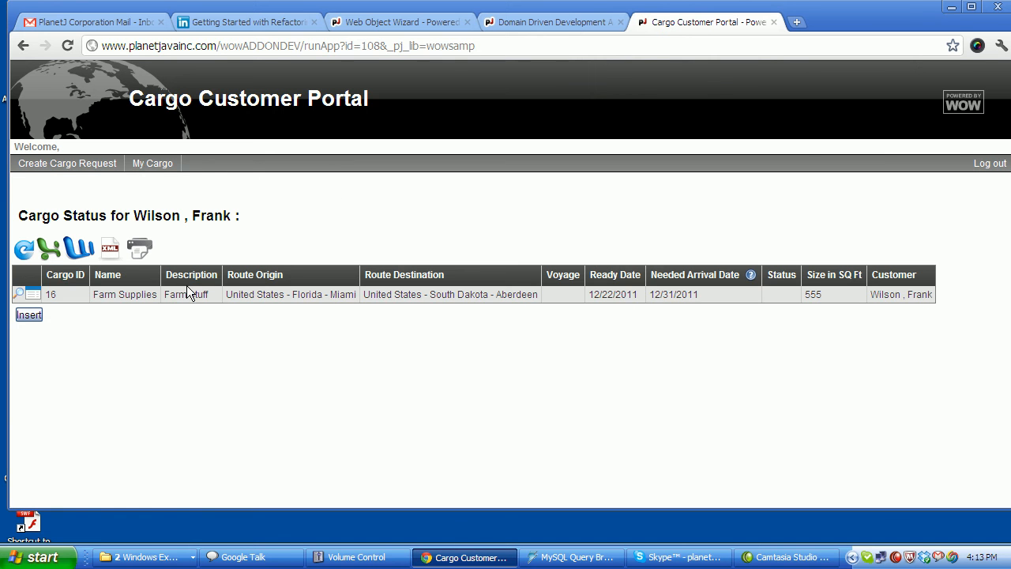
pyautogui.moveTo(147, 294); pyautogui.dragTo(449, 293)
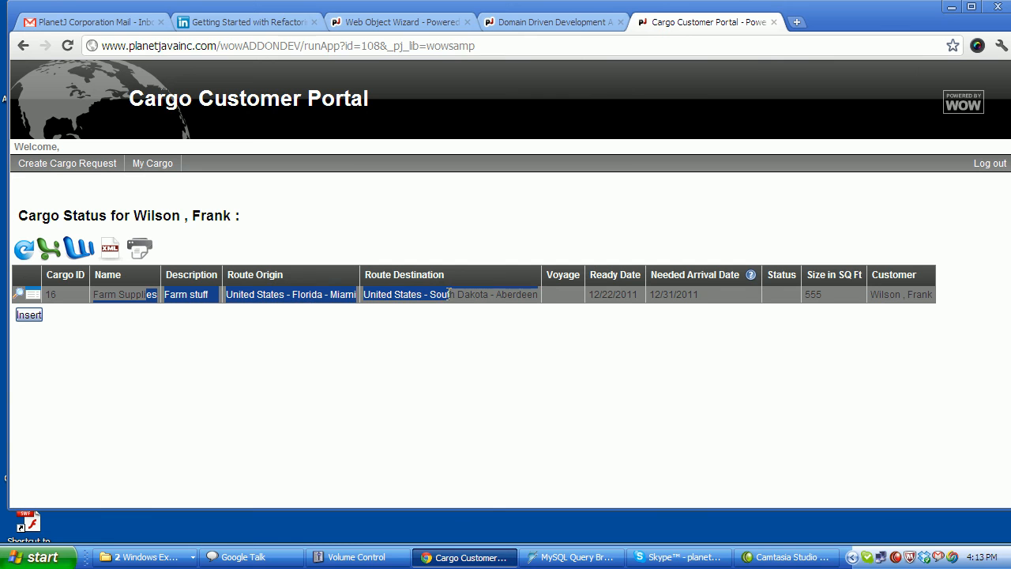
pyautogui.click(419, 220)
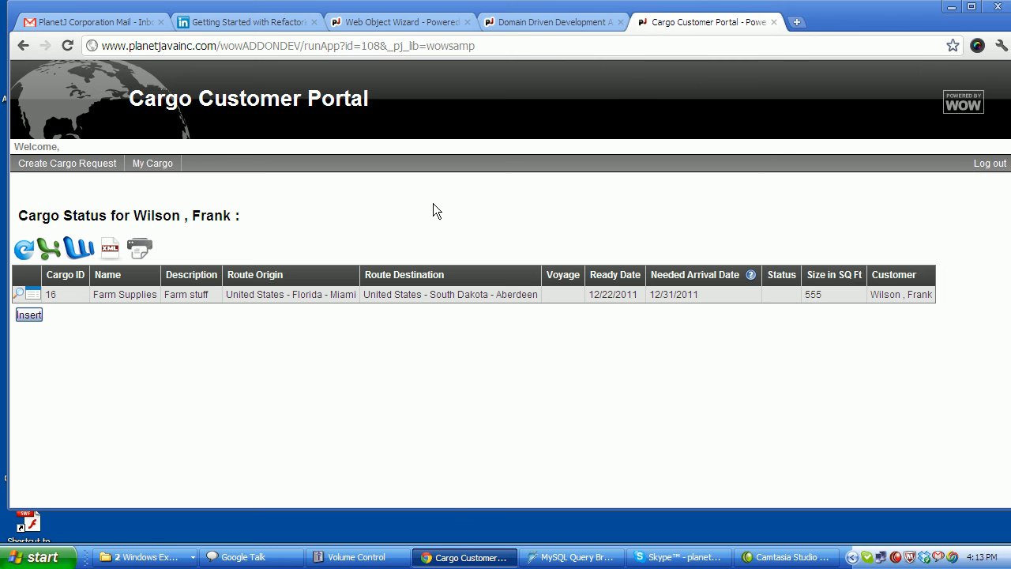
# In the admin app, open Cargo > Work with Cargo, then cancel a started Add Cargo entry.
pyautogui.click(545, 21)
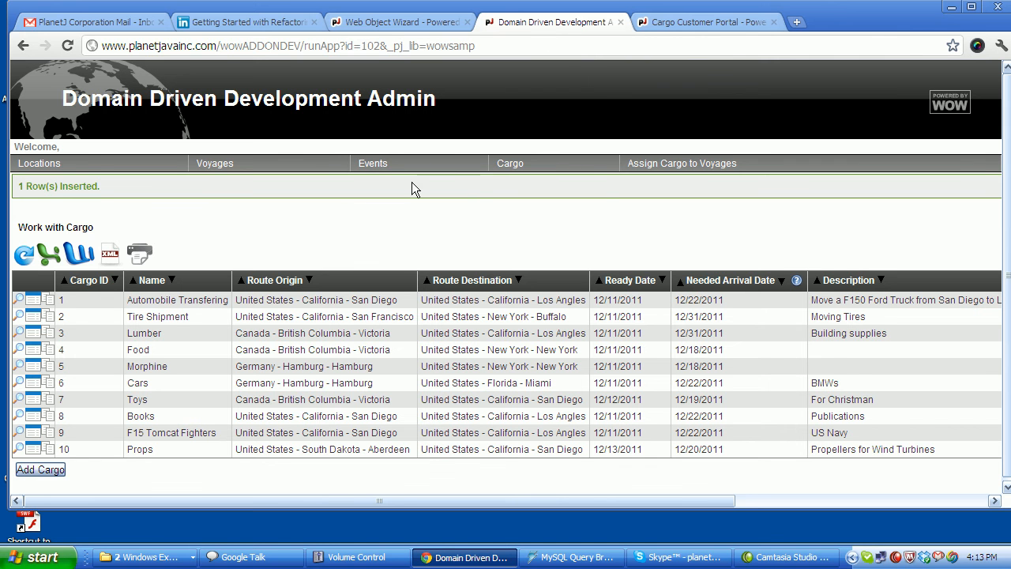
pyautogui.moveTo(514, 165)
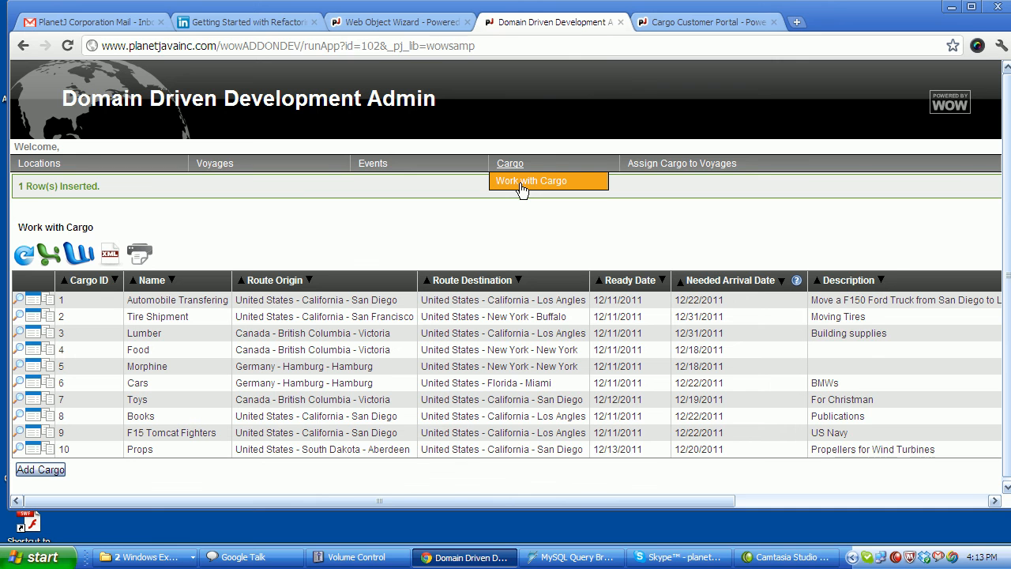
pyautogui.click(520, 186)
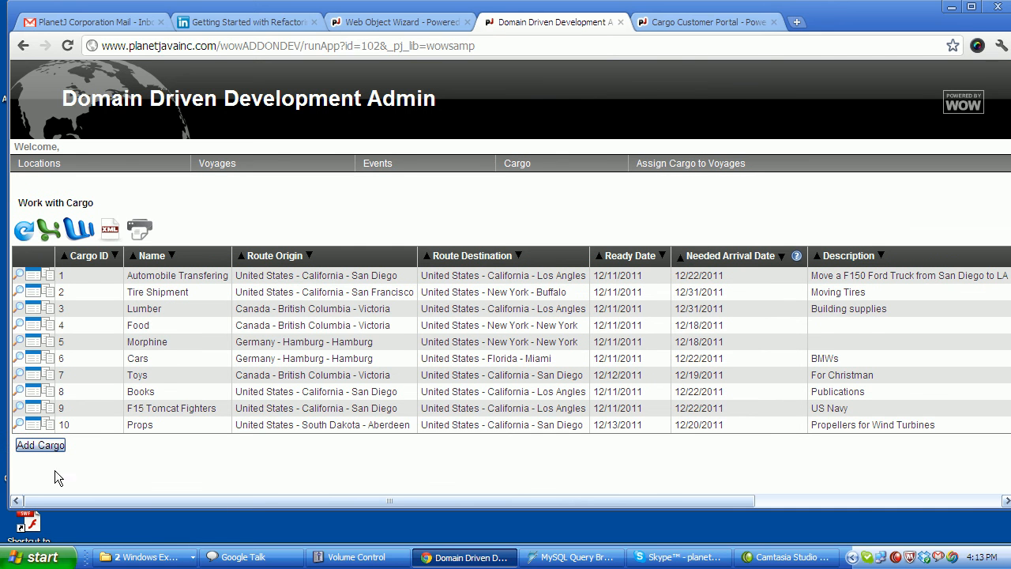
pyautogui.click(39, 446)
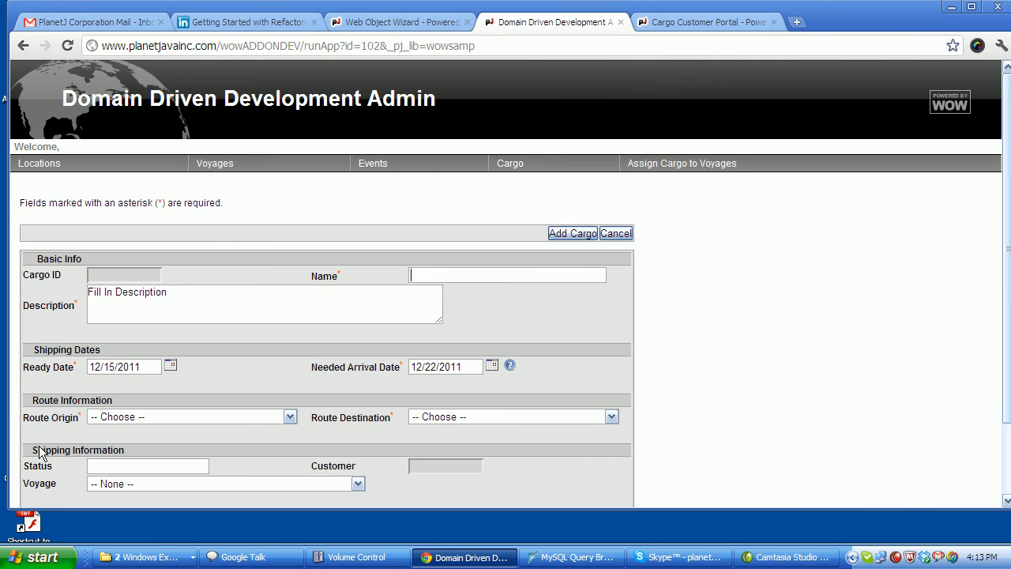
pyautogui.scroll(-2, 276, 242)
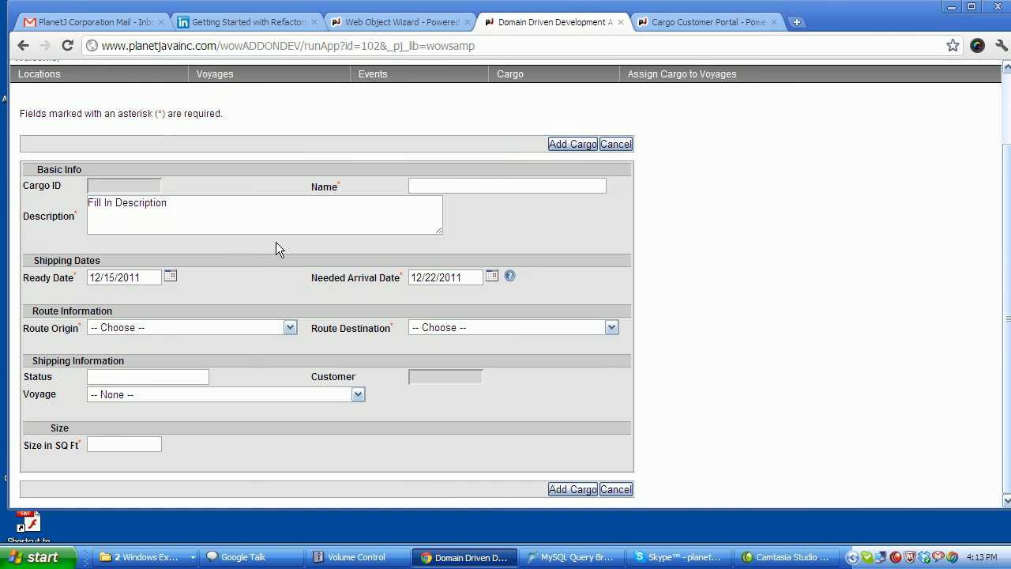
pyautogui.click(613, 143)
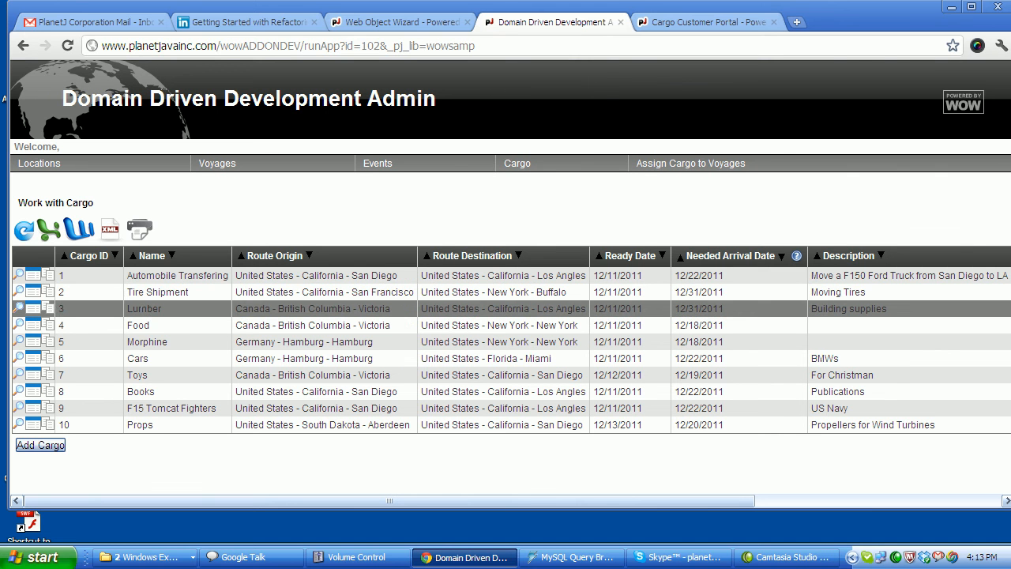
# Sort cargo by Cargo ID descending and inspect cargo 16's record without changes.
pyautogui.click(115, 256)
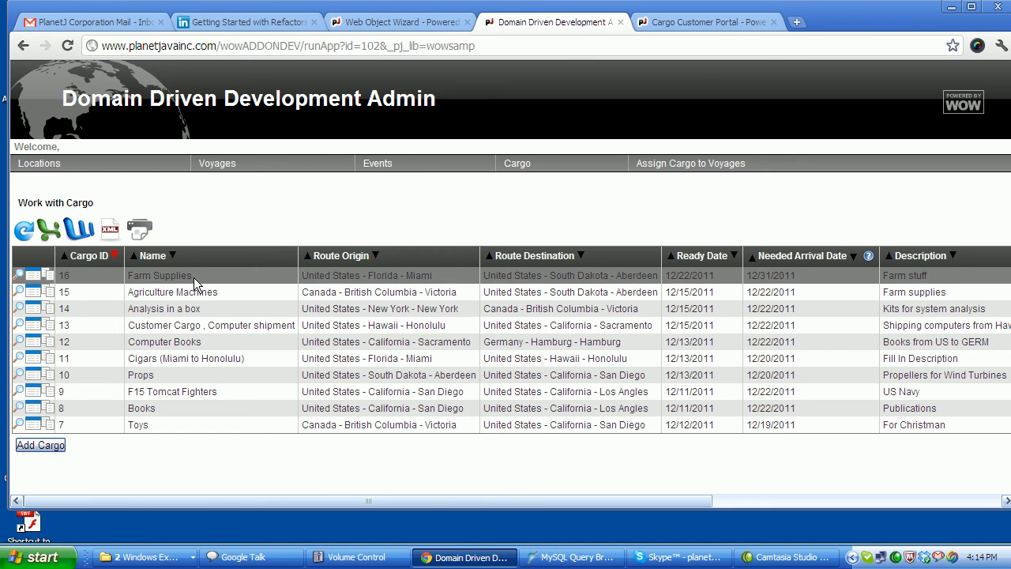
pyautogui.click(41, 276)
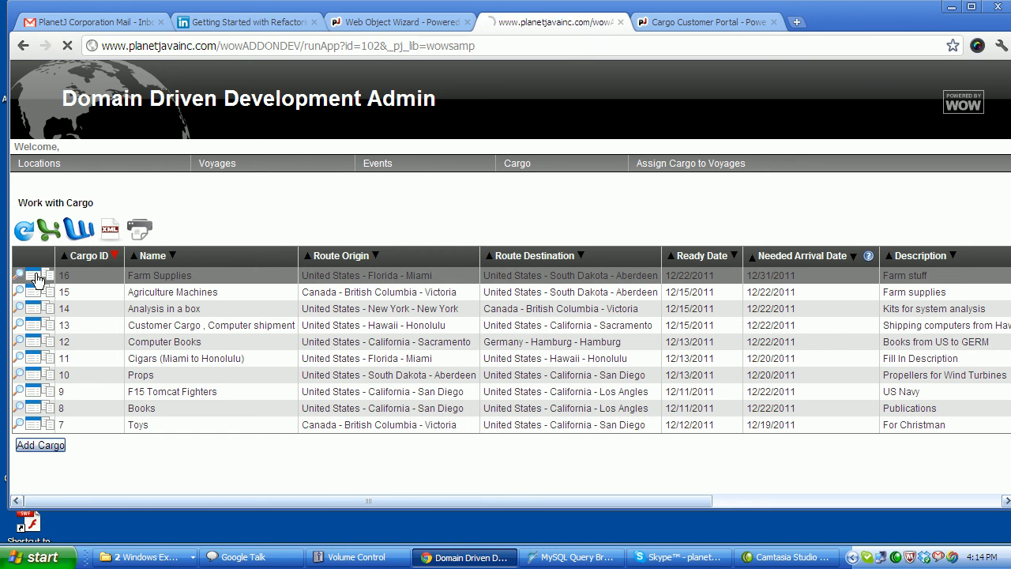
pyautogui.scroll(-2, 211, 236)
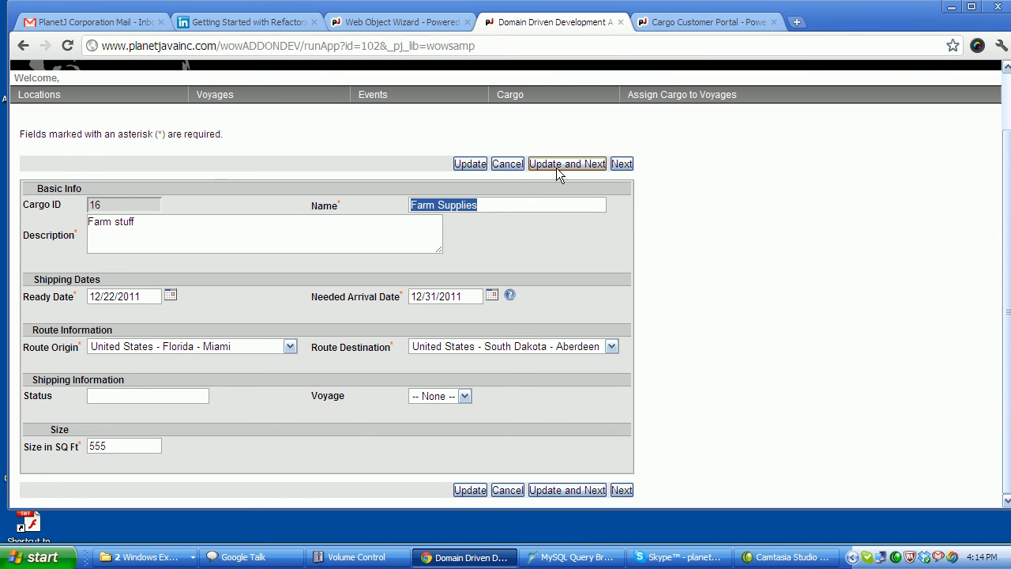
pyautogui.click(508, 165)
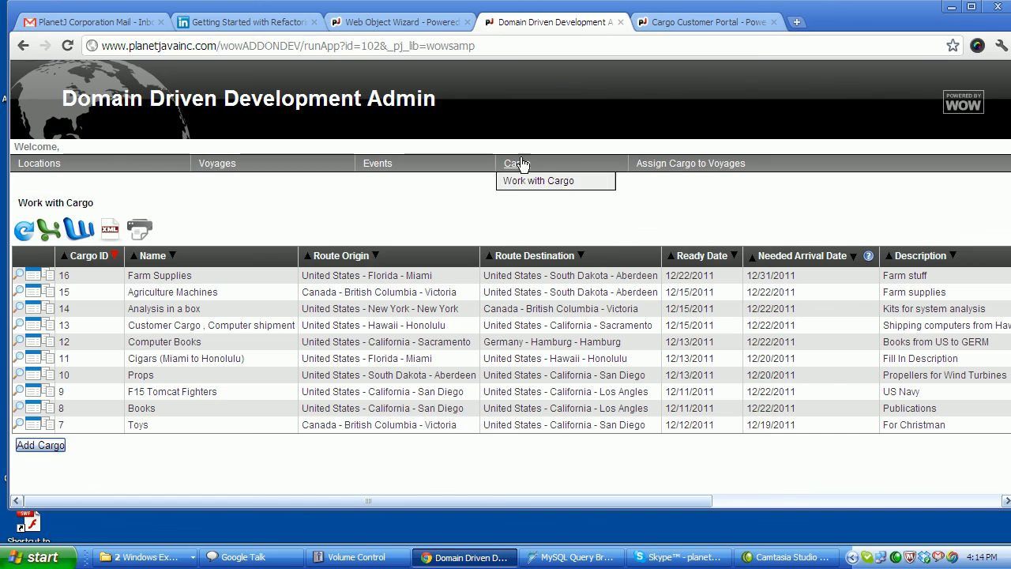
# Bring up a blank Add Cargo form with its Customer field.
pyautogui.click(40, 445)
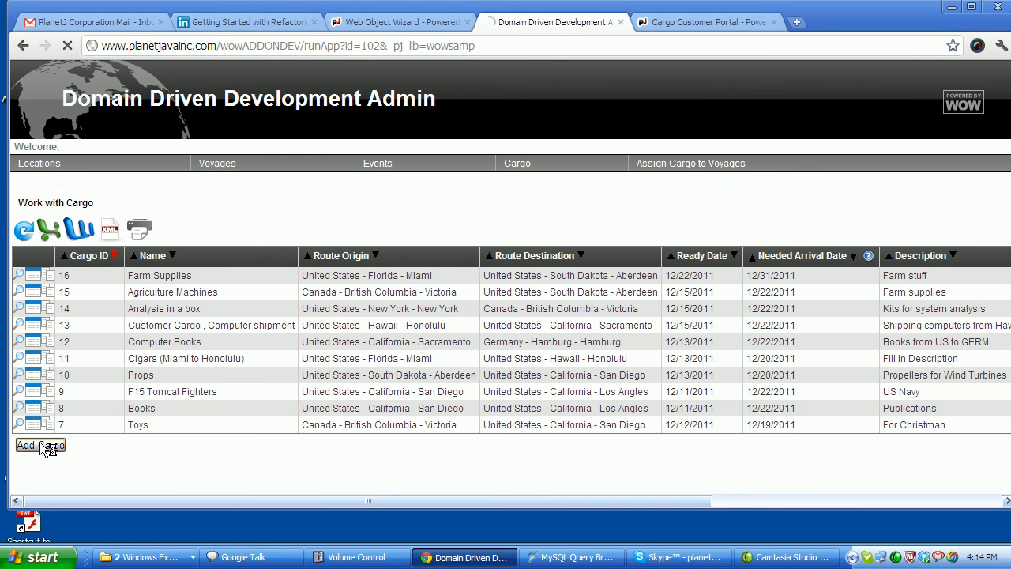
pyautogui.scroll(-1, 257, 308)
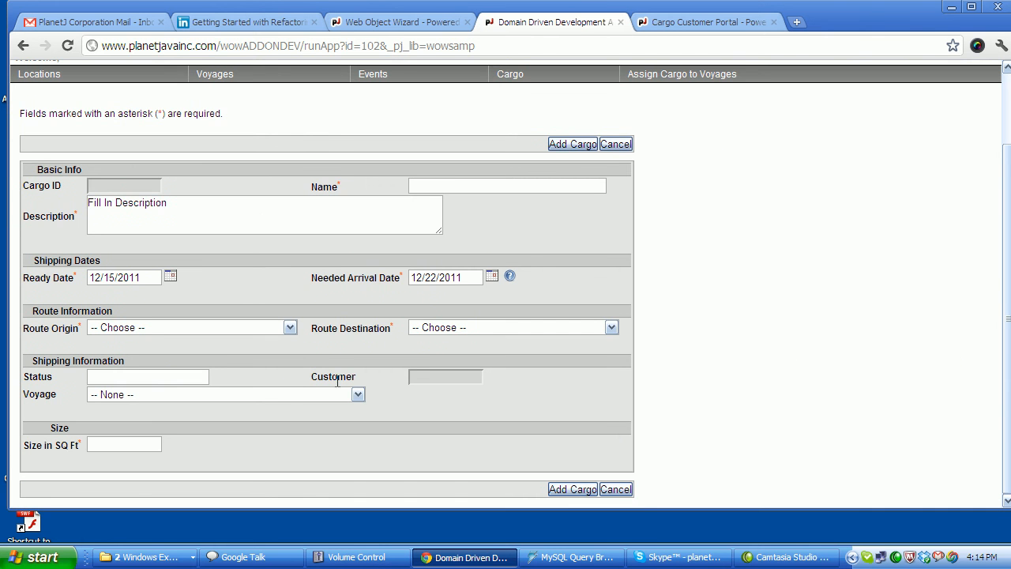
pyautogui.moveTo(323, 377); pyautogui.dragTo(385, 376)
pyautogui.click(414, 376)
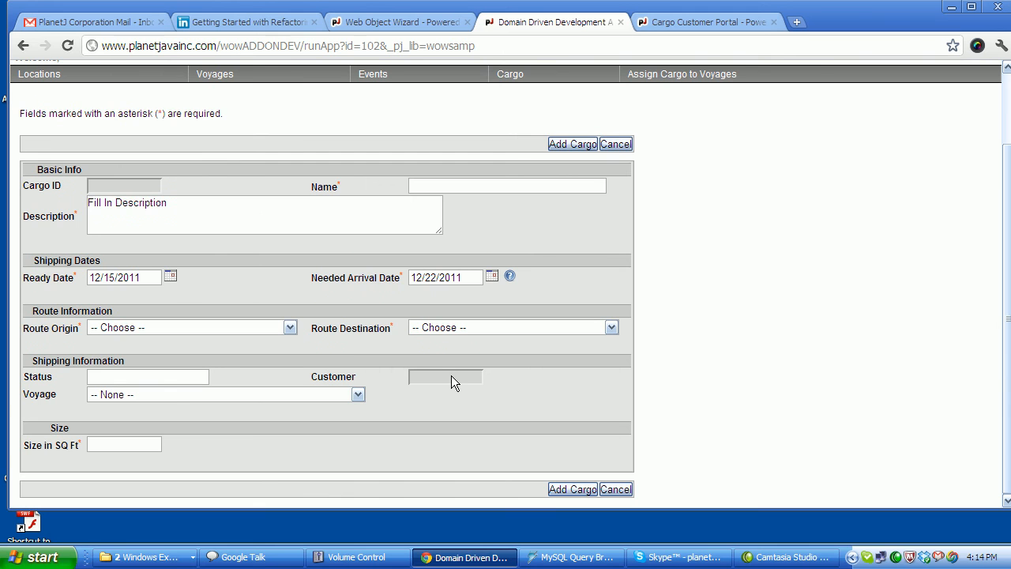